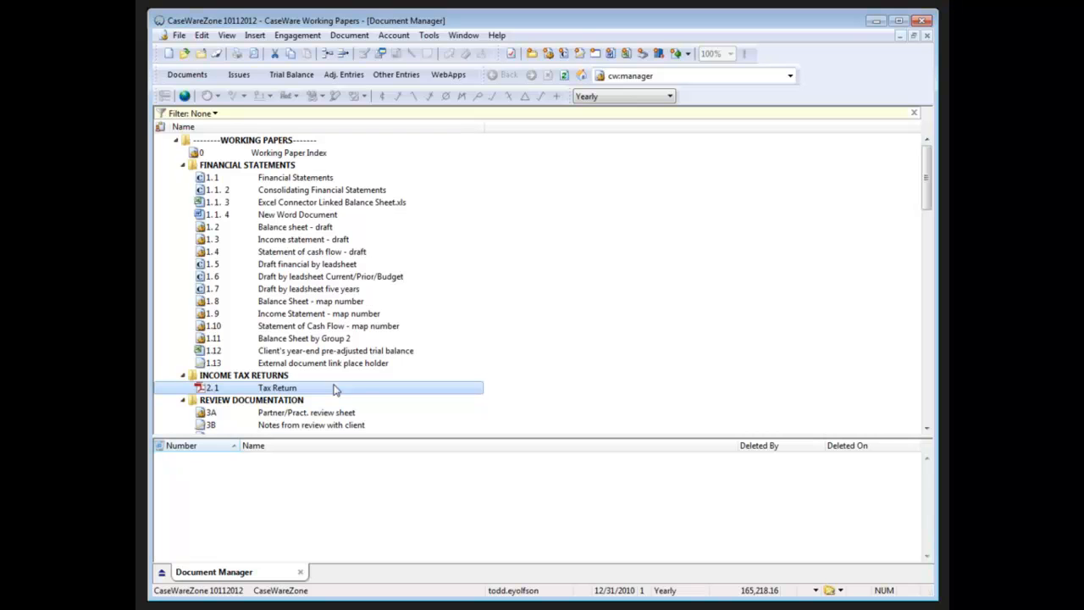
- View the Tax Return document (2.1) in its external viewer and close it
{"action": "double_click", "coordinate": [333, 391]}
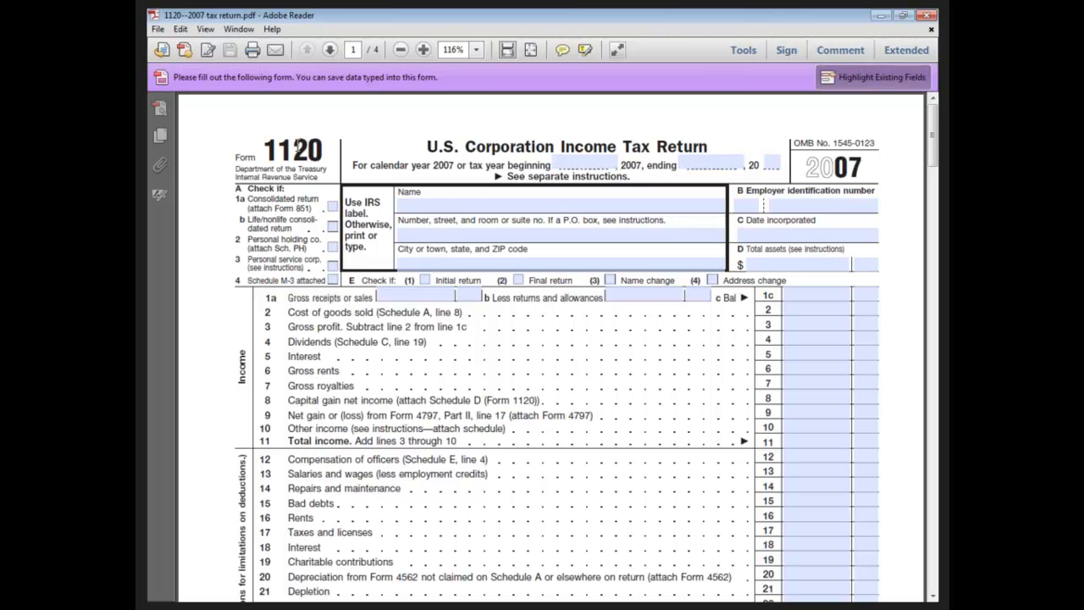
{"action": "left_click", "coordinate": [928, 17]}
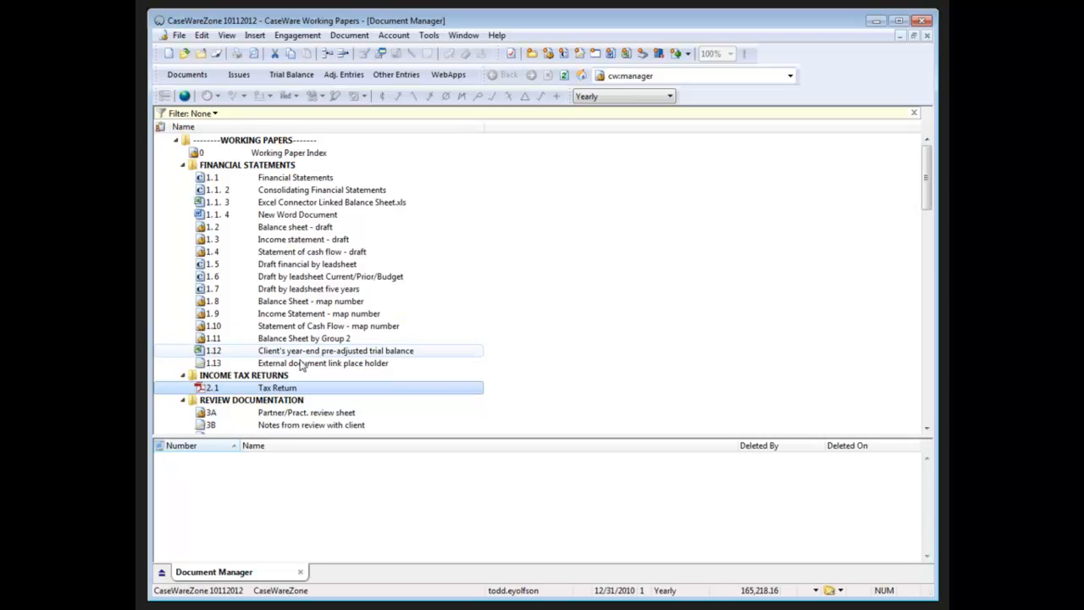
- Set the Tax Return document's viewer to Internal image viewer in its properties and open the document
{"action": "left_click", "coordinate": [345, 39]}
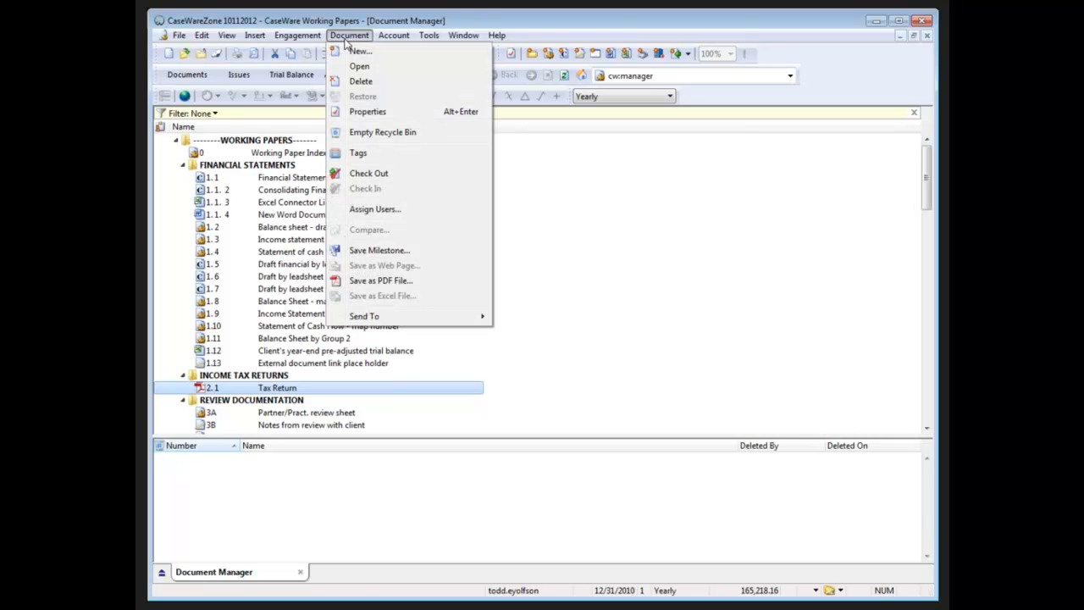
{"action": "left_click", "coordinate": [364, 112]}
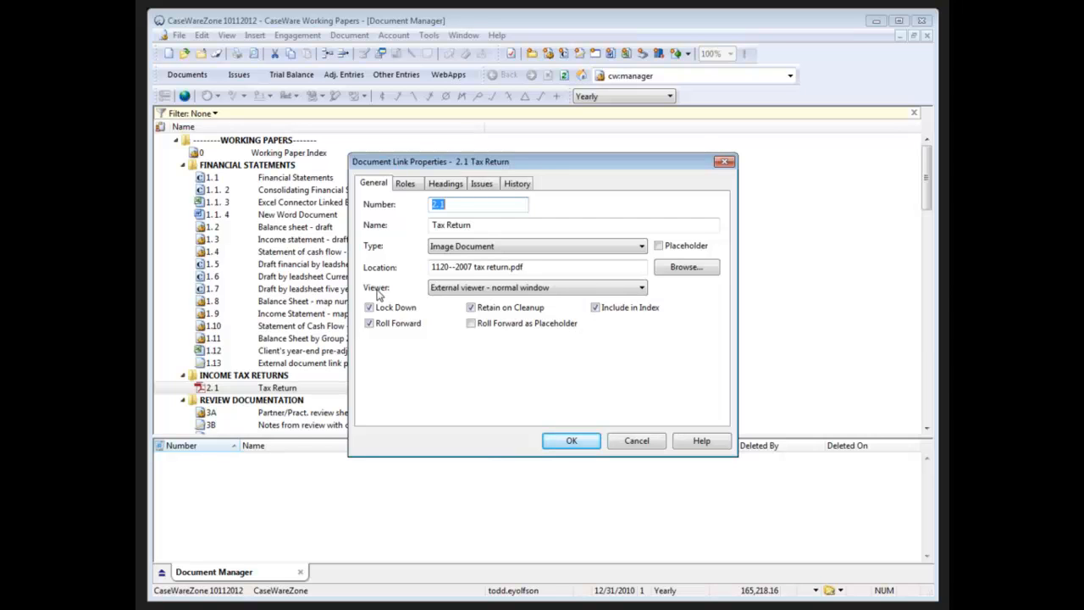
{"action": "left_click", "coordinate": [441, 292]}
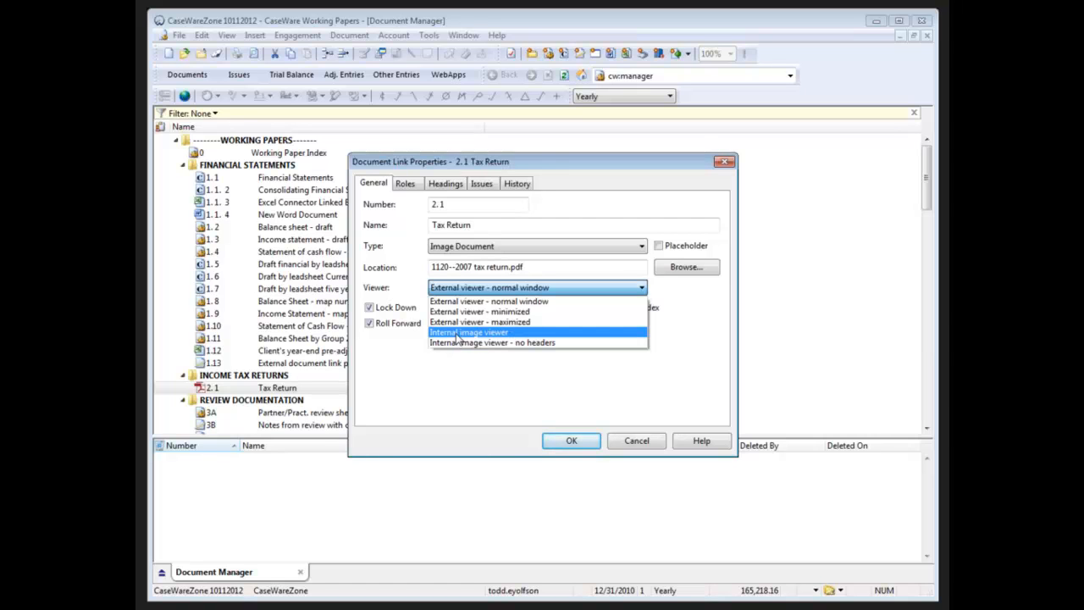
{"action": "left_click", "coordinate": [458, 333]}
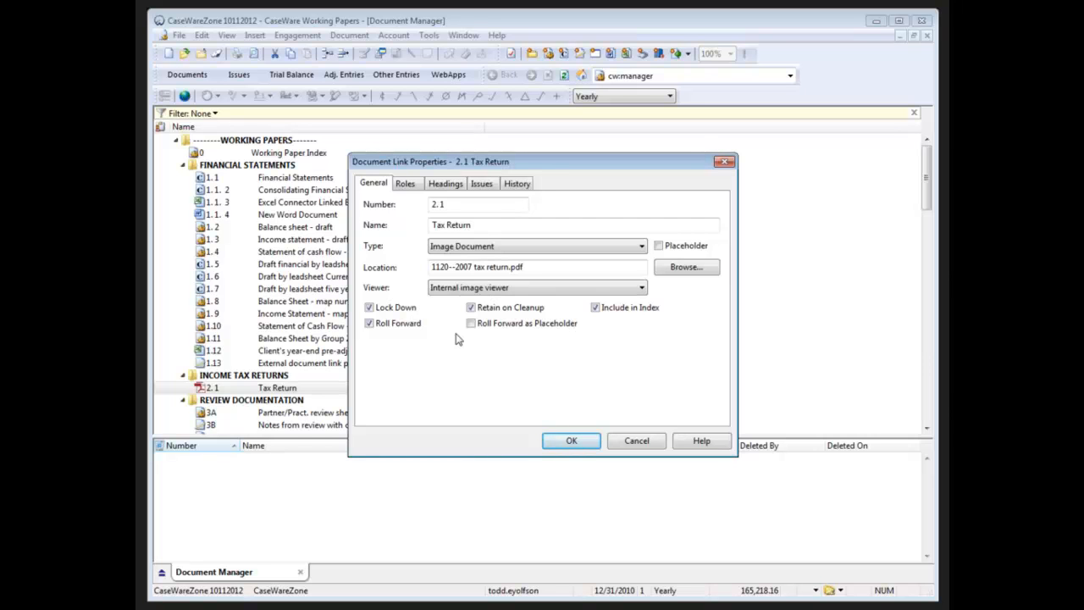
{"action": "left_click", "coordinate": [569, 440]}
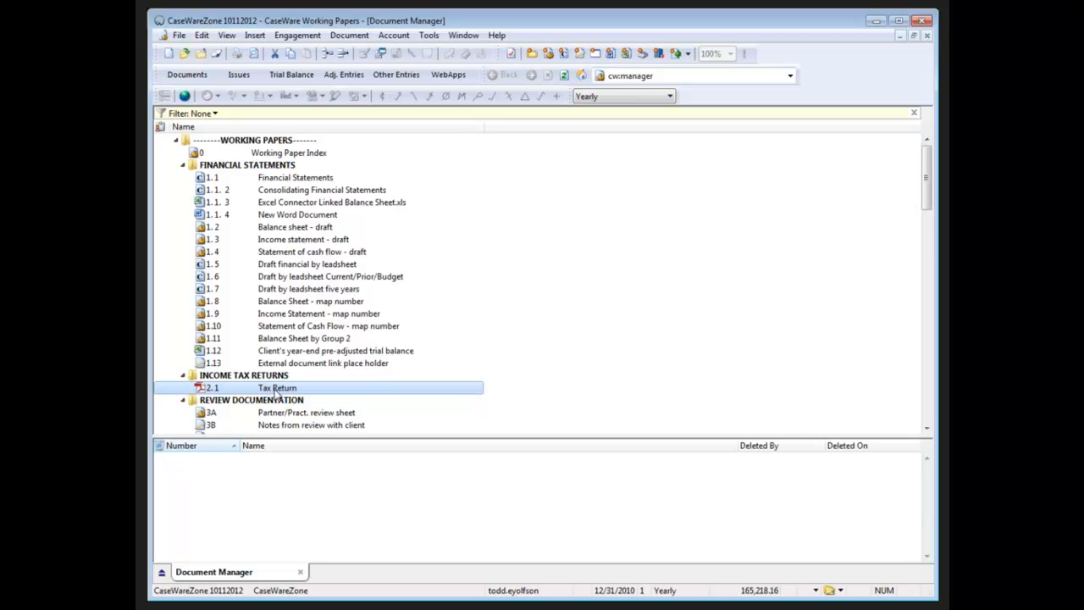
{"action": "double_click", "coordinate": [279, 388]}
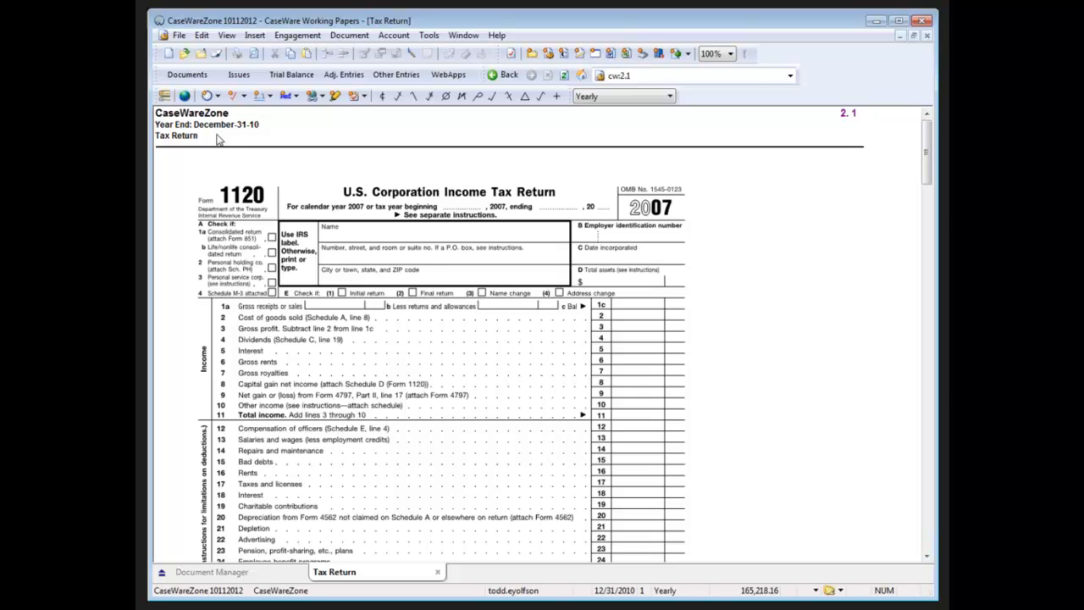
- Review the open Tax Return's document link properties and leave them without changes
{"action": "left_click", "coordinate": [349, 36]}
{"action": "left_click", "coordinate": [352, 115]}
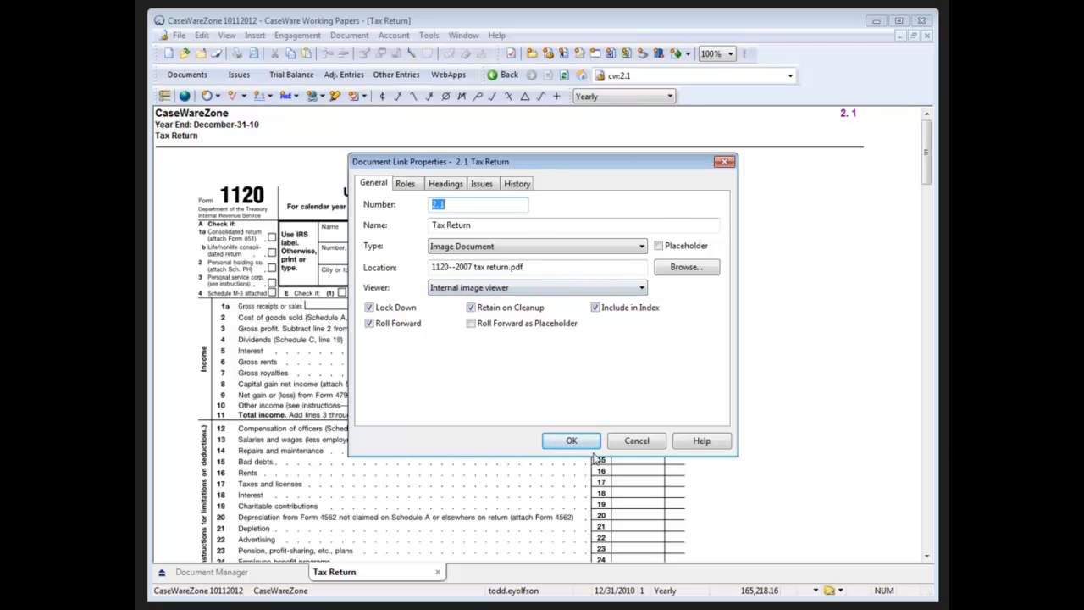
{"action": "left_click", "coordinate": [620, 441]}
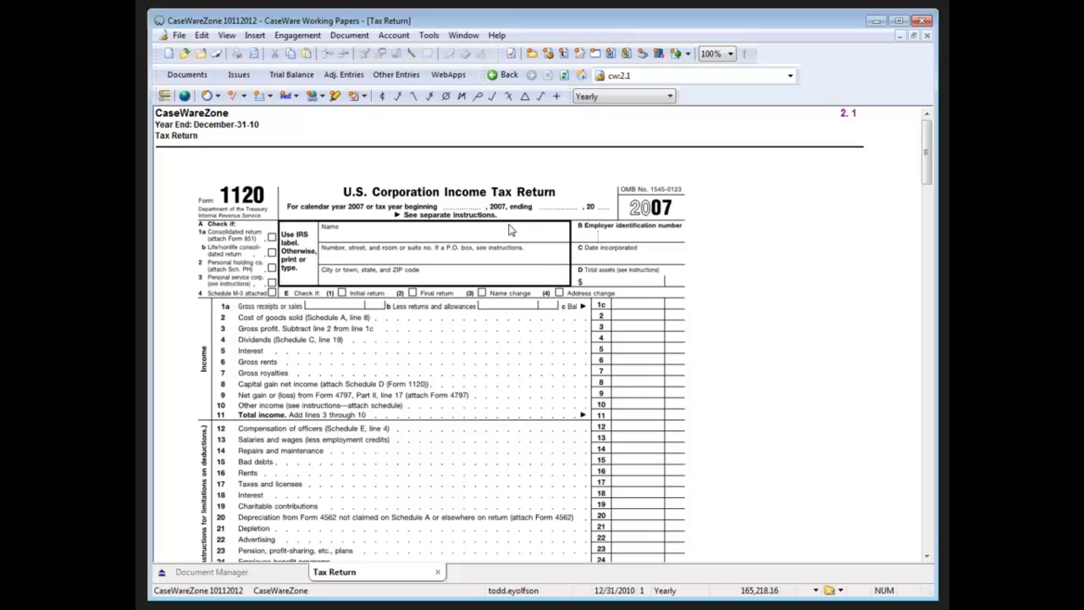
- Place a triangle tickmark in the margin beside line 1c of the tax return
{"action": "right_click", "coordinate": [688, 310]}
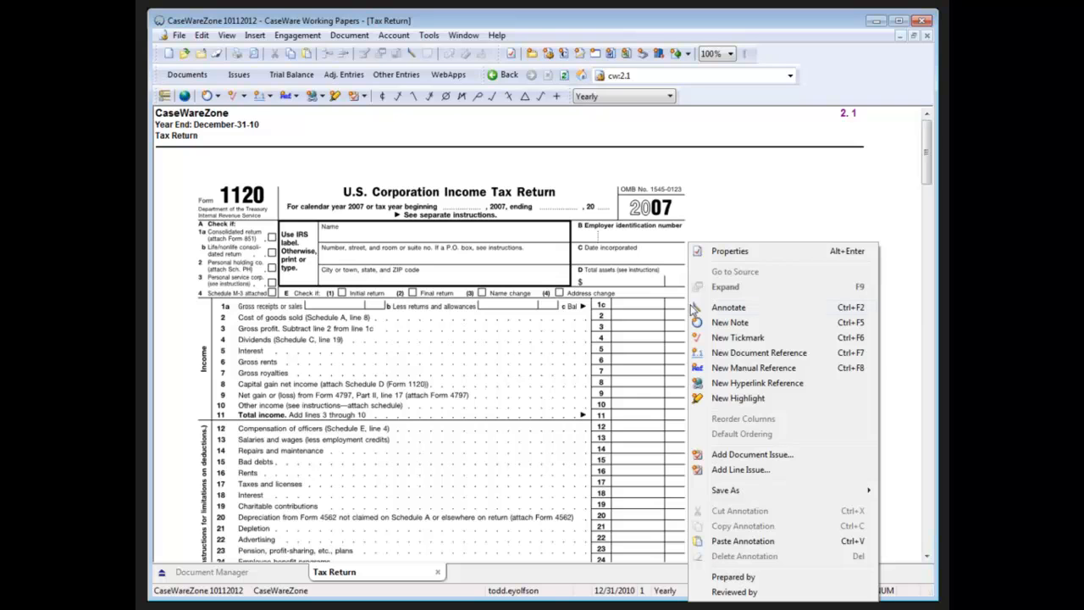
{"action": "left_click", "coordinate": [525, 98]}
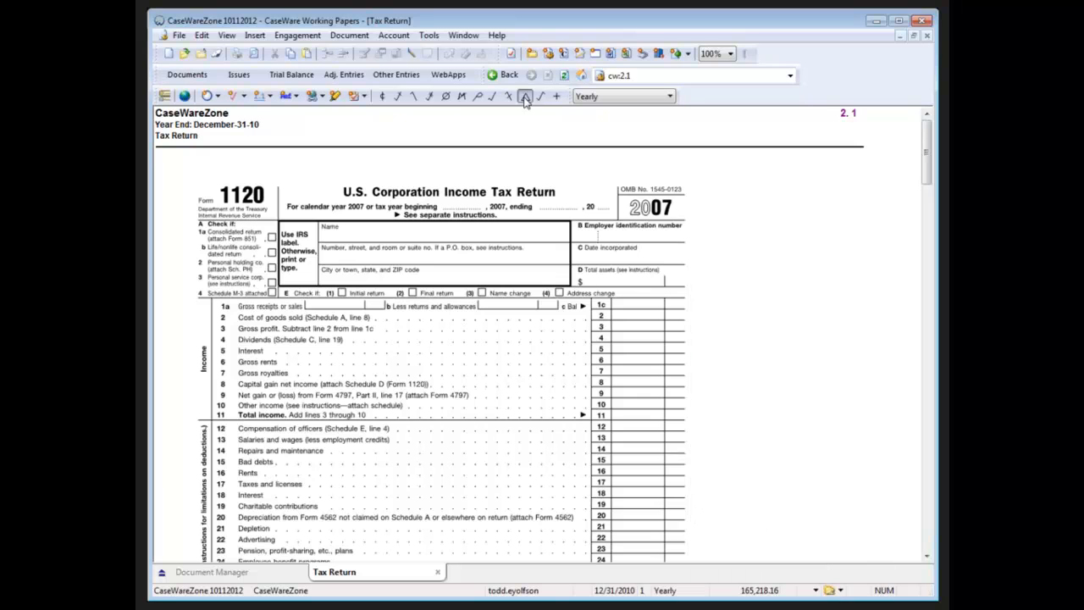
{"action": "left_click", "coordinate": [690, 313]}
{"action": "left_click_drag", "start_coordinate": [687, 316], "coordinate": [687, 304]}
{"action": "left_click", "coordinate": [740, 303]}
- Add an Agree to G/L tickmark beside line 10 and a Not applicable tickmark beside the Employer identification number field
{"action": "right_click", "coordinate": [690, 406]}
{"action": "left_click", "coordinate": [540, 96]}
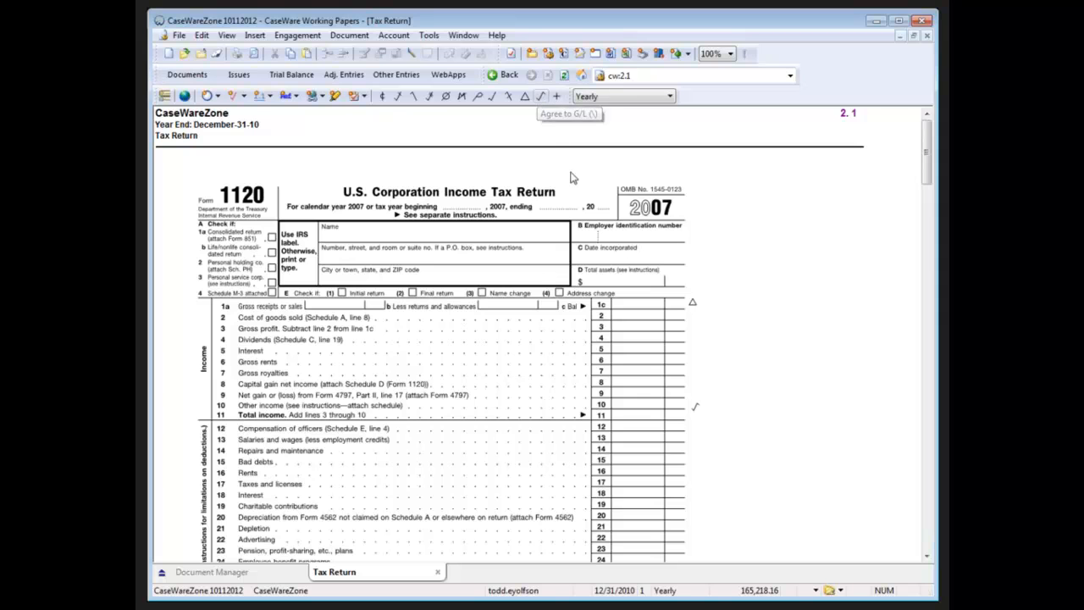
{"action": "right_click", "coordinate": [692, 237]}
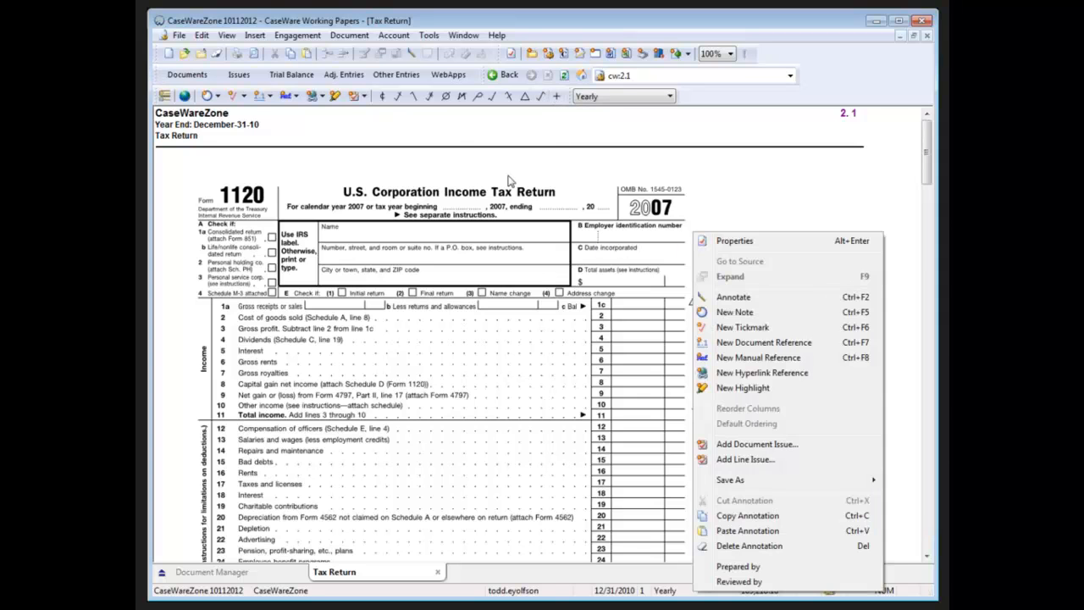
{"action": "left_click", "coordinate": [446, 95]}
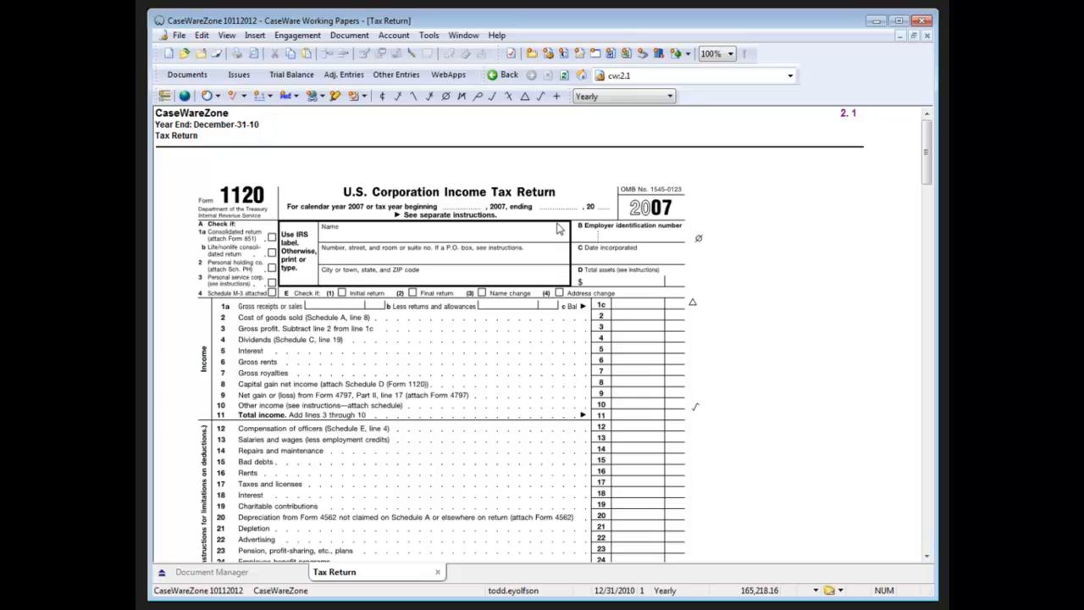
- Add a note reading "bubble Note", not shown as a text box, and position it beside the Date incorporated field
{"action": "right_click", "coordinate": [697, 241]}
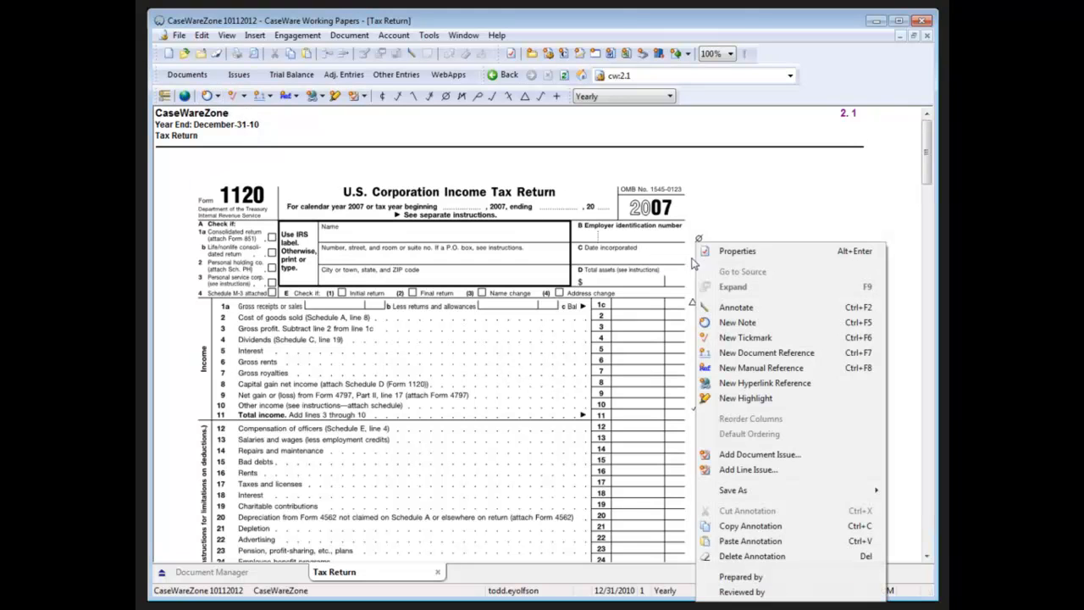
{"action": "left_click", "coordinate": [207, 97]}
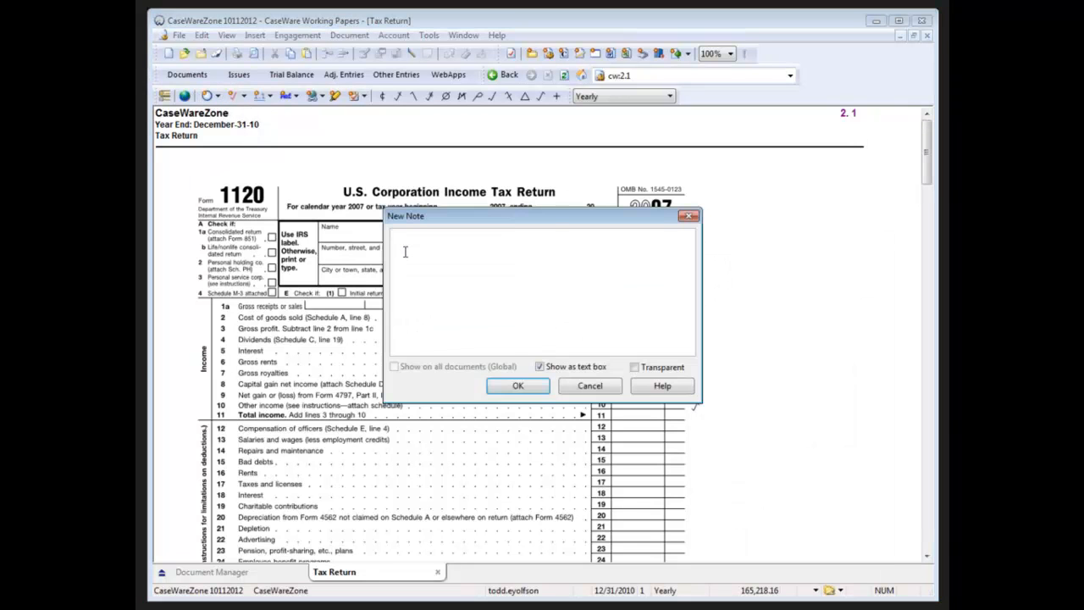
{"action": "type", "text": "bubble Note"}
{"action": "left_click", "coordinate": [541, 367]}
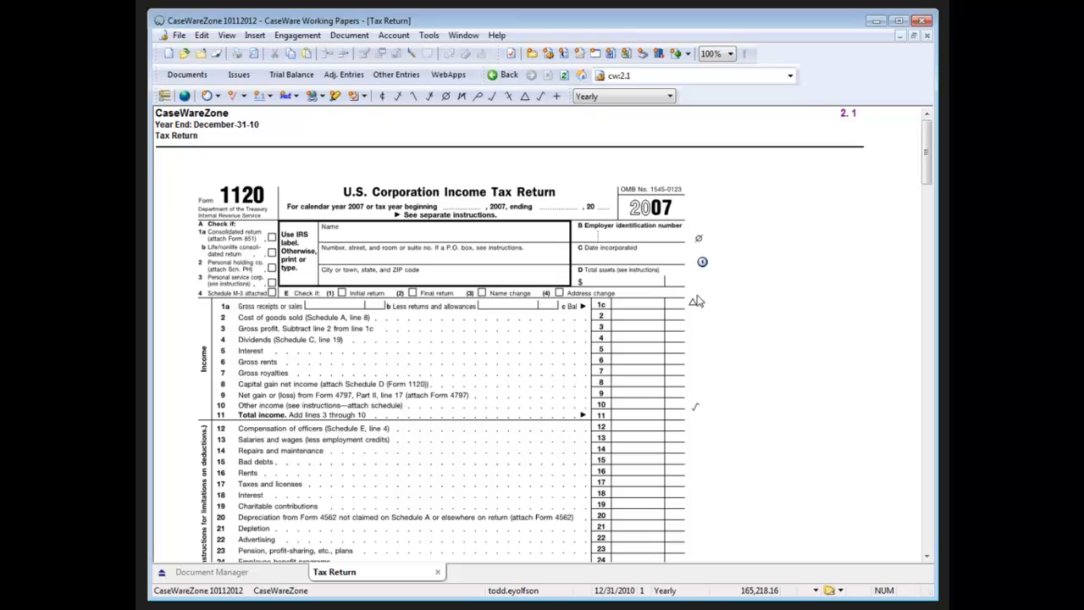
{"action": "left_click_drag", "start_coordinate": [698, 269], "coordinate": [694, 264]}
{"action": "mouse_move", "coordinate": [697, 256]}
- Add a transparent text box note reading "CaseWare International Inc." and position it in the form's Name field
{"action": "right_click", "coordinate": [346, 237]}
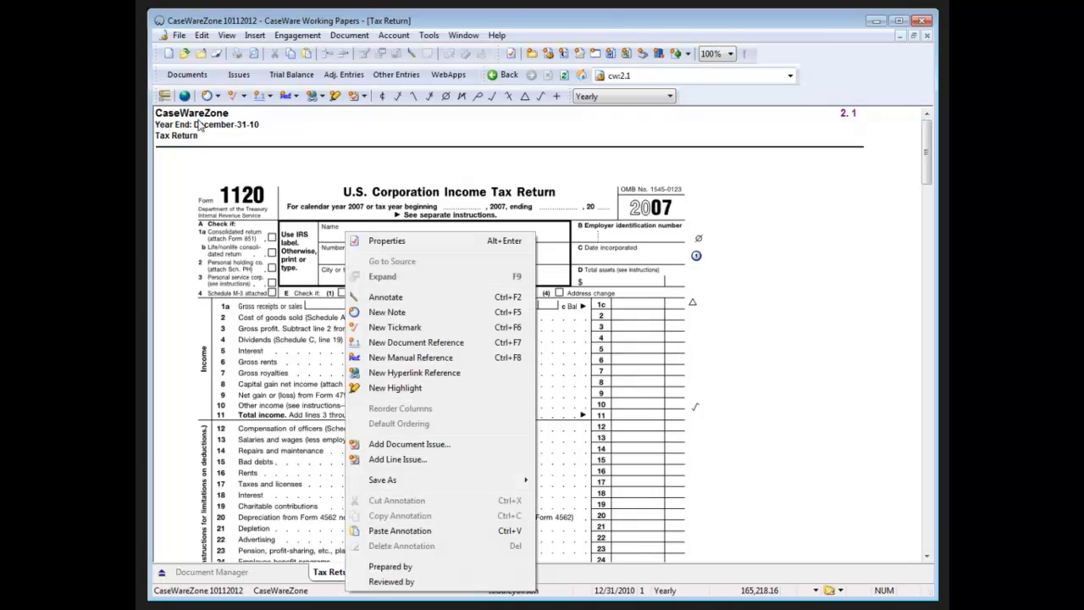
{"action": "left_click", "coordinate": [208, 96]}
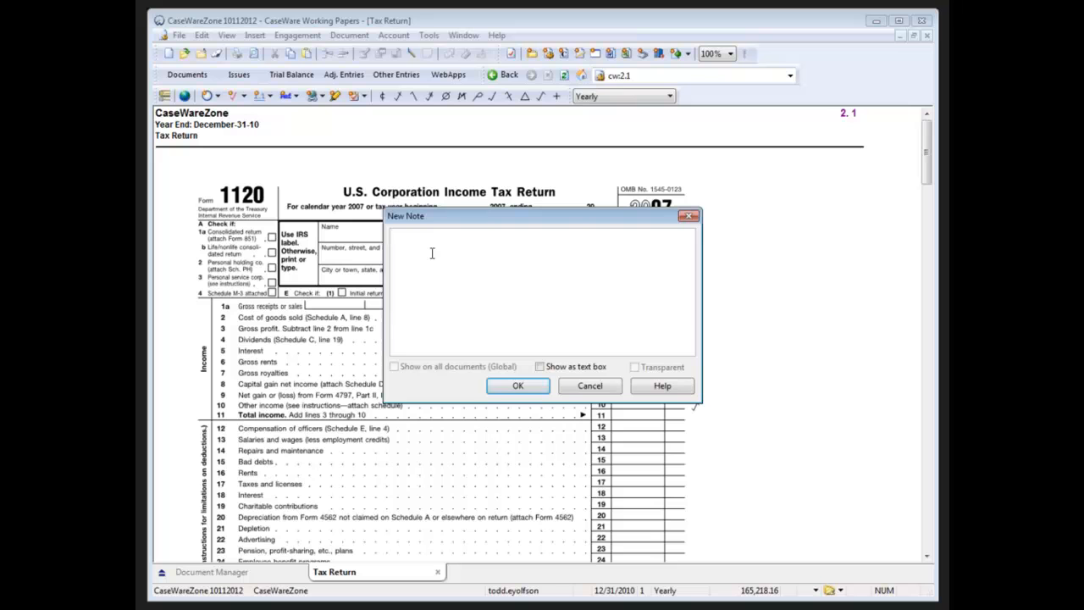
{"action": "type", "text": "CaseWare International Inc."}
{"action": "left_click", "coordinate": [539, 368]}
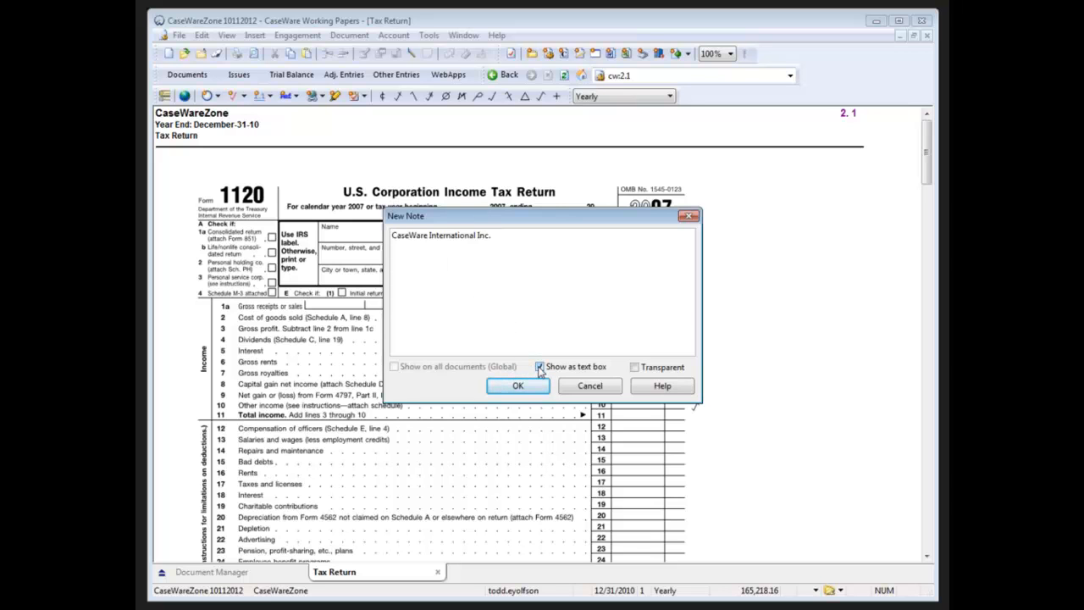
{"action": "left_click", "coordinate": [634, 367]}
{"action": "left_click", "coordinate": [518, 387]}
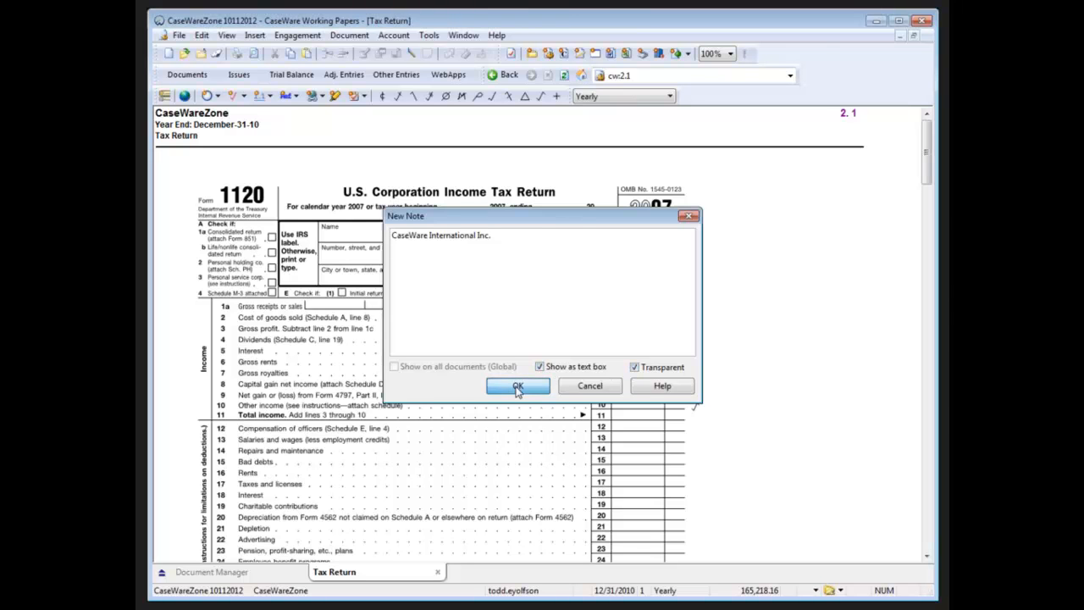
{"action": "left_click_drag", "start_coordinate": [422, 232], "coordinate": [420, 224]}
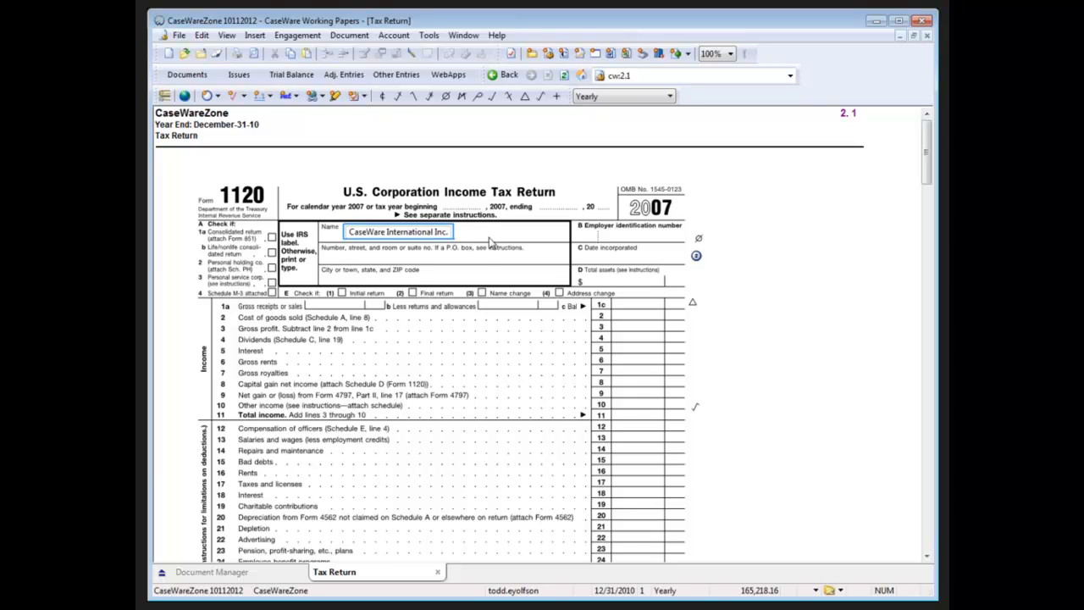
{"action": "left_click", "coordinate": [760, 404]}
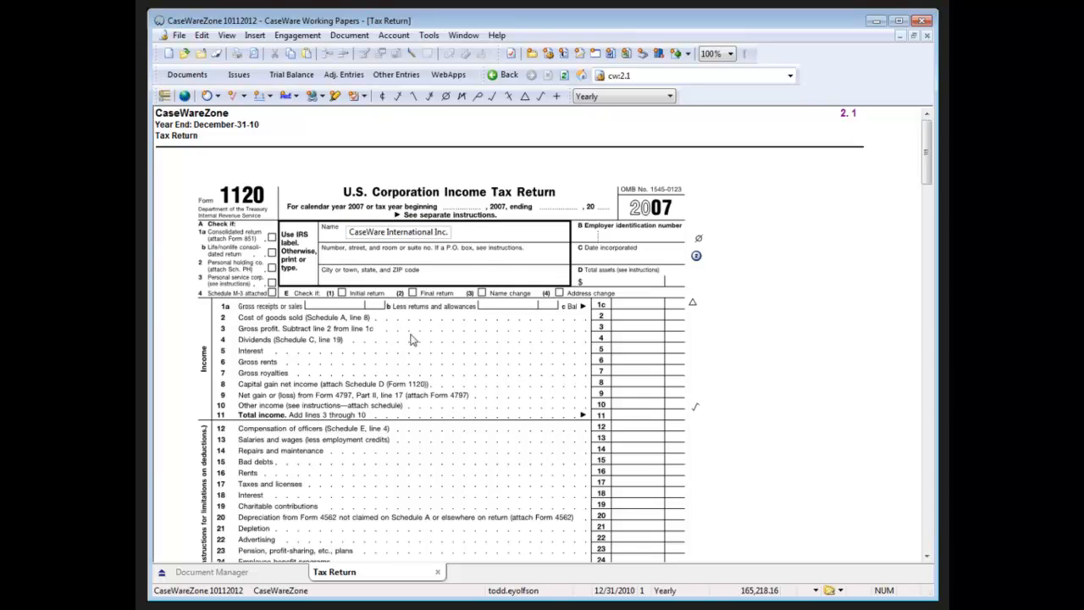
- Add a non-transparent text box note reading "Text not transparent" and position it just above the form's OMB number
{"action": "mouse_move", "coordinate": [358, 241]}
{"action": "right_click", "coordinate": [598, 181]}
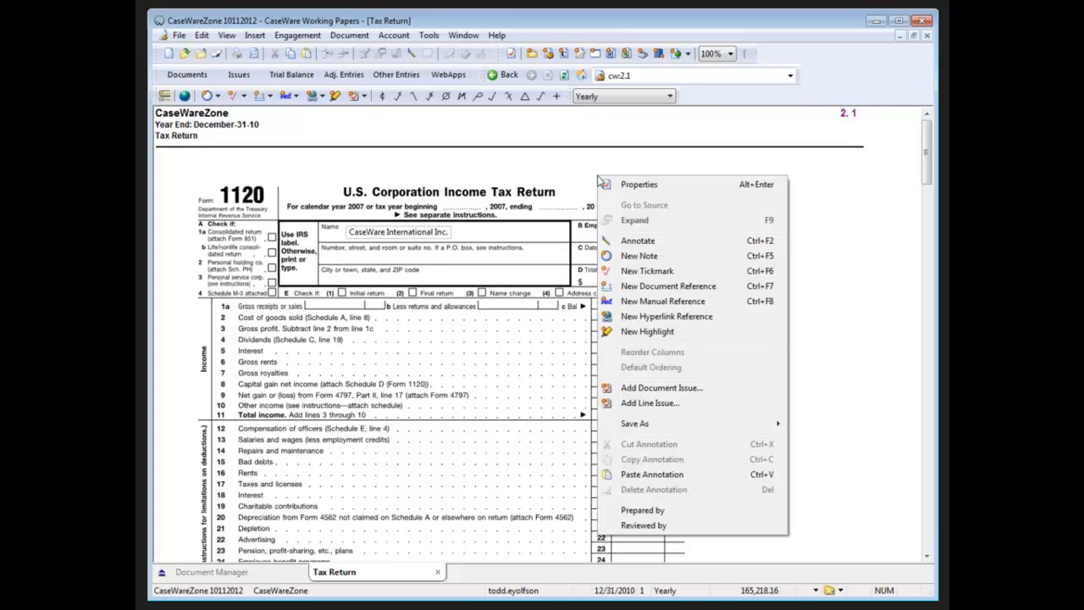
{"action": "left_click", "coordinate": [641, 258]}
{"action": "left_click", "coordinate": [635, 367]}
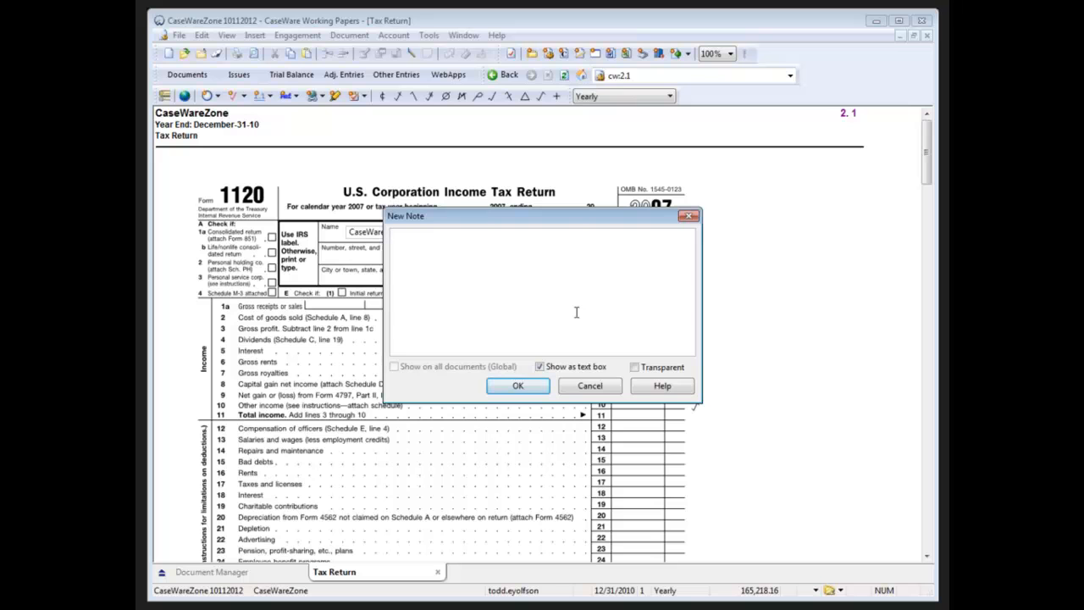
{"action": "type", "text": "Text not transparent"}
{"action": "left_click", "coordinate": [531, 388]}
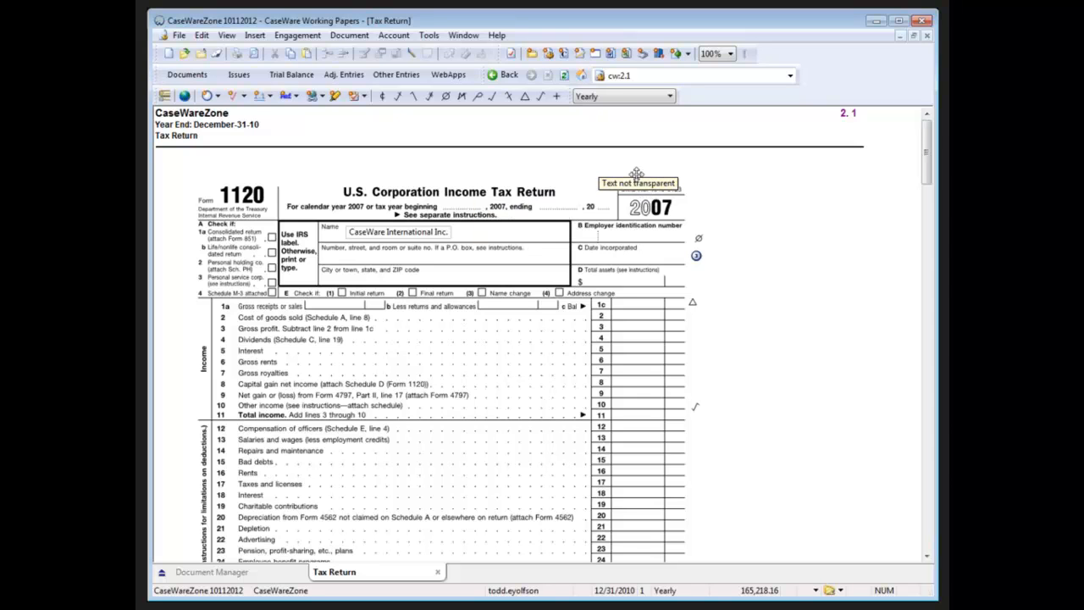
{"action": "left_click_drag", "start_coordinate": [637, 176], "coordinate": [632, 166]}
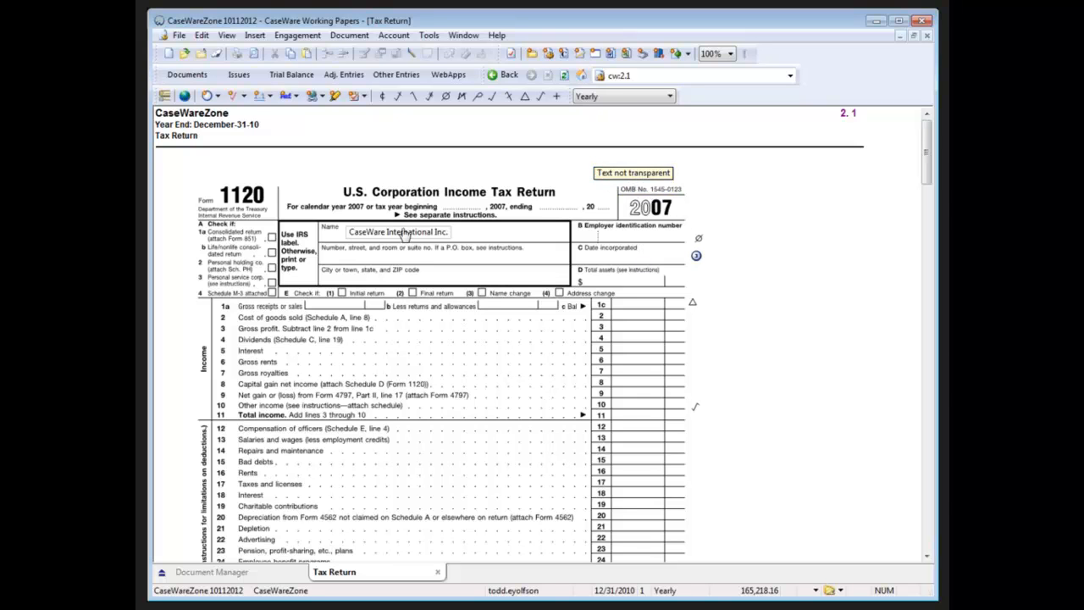
- Display the list of notes for the Tax Return, review it and close it
{"action": "mouse_move", "coordinate": [398, 234]}
{"action": "mouse_move", "coordinate": [698, 260]}
{"action": "left_click", "coordinate": [227, 35]}
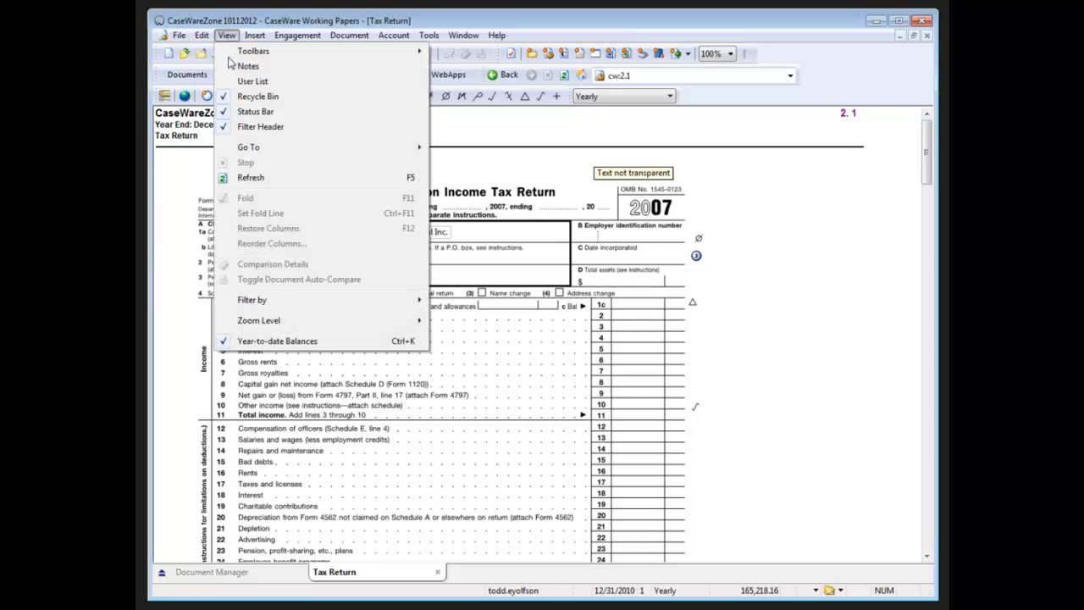
{"action": "left_click", "coordinate": [245, 65]}
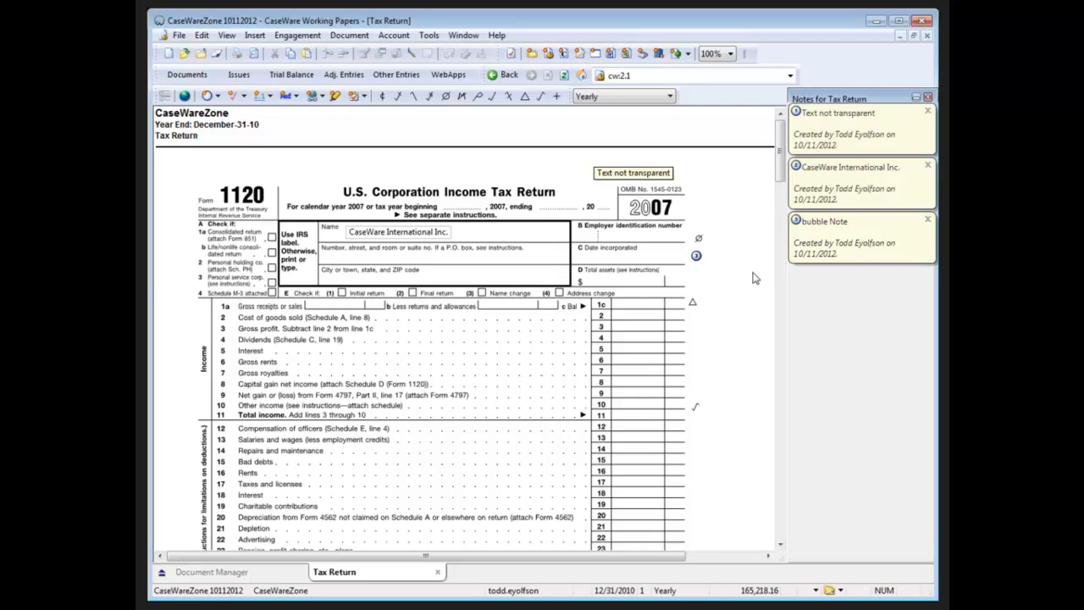
{"action": "left_click", "coordinate": [927, 96]}
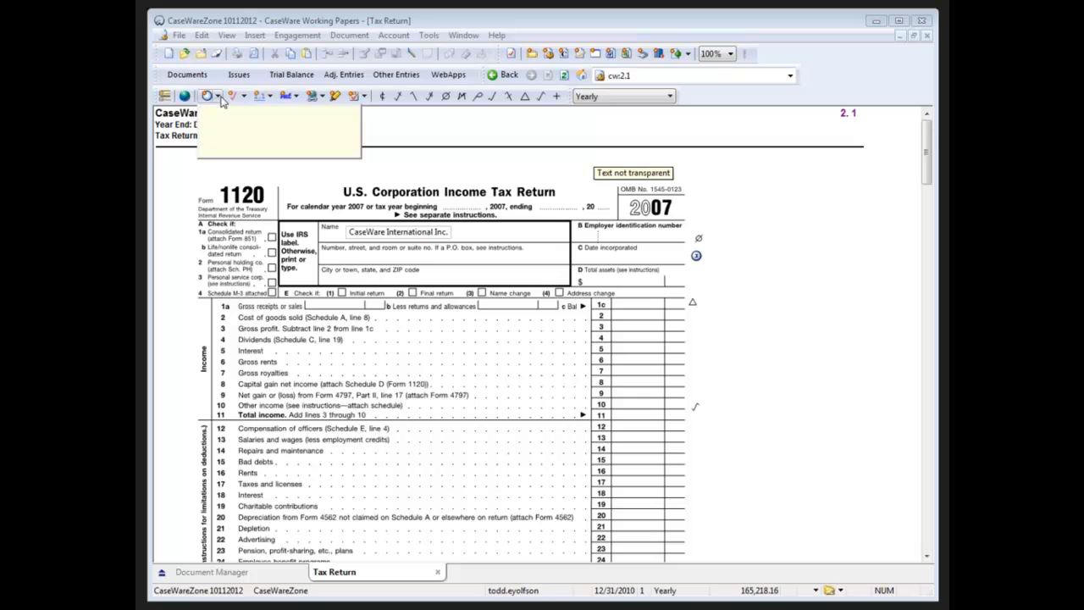
- Add a quick note reading "Another note" next to the bubble note beside the Date incorporated field
{"action": "type", "text": "Ant"}
{"action": "key", "text": "BackSpace"}
{"action": "type", "text": "other note"}
{"action": "left_click", "coordinate": [221, 100]}
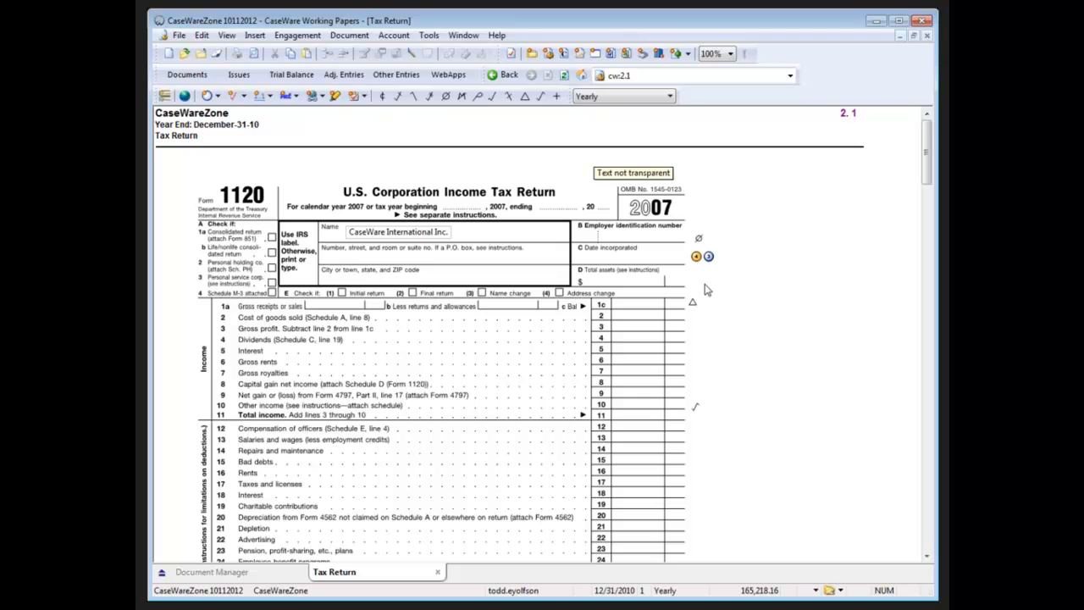
- Review the list of available tickmarks and close it without placing one
{"action": "right_click", "coordinate": [707, 351]}
{"action": "key", "text": "Escape"}
{"action": "left_click", "coordinate": [244, 96]}
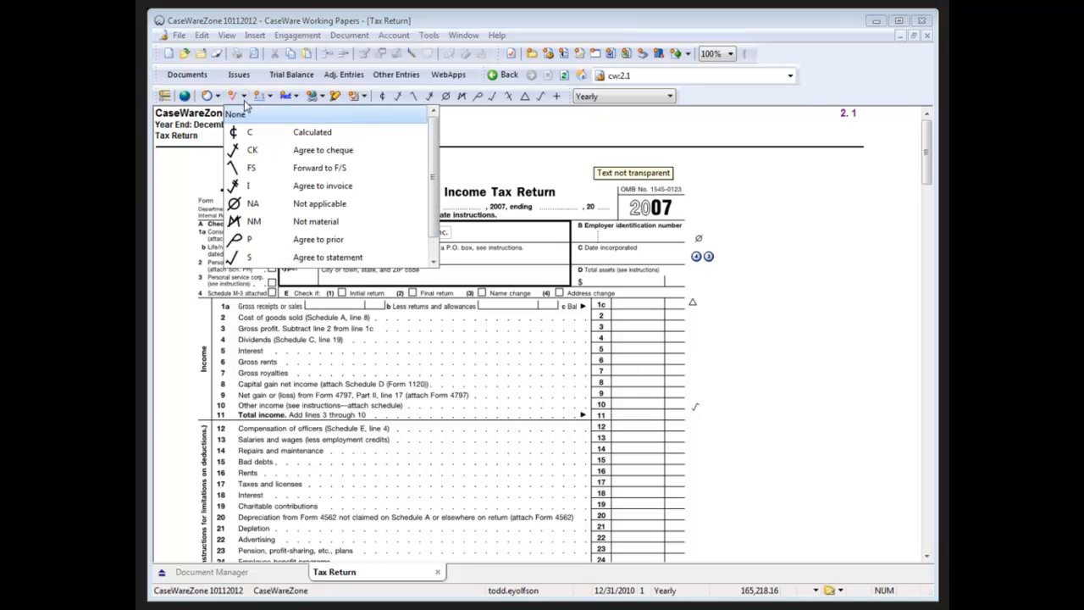
{"action": "left_click", "coordinate": [245, 110]}
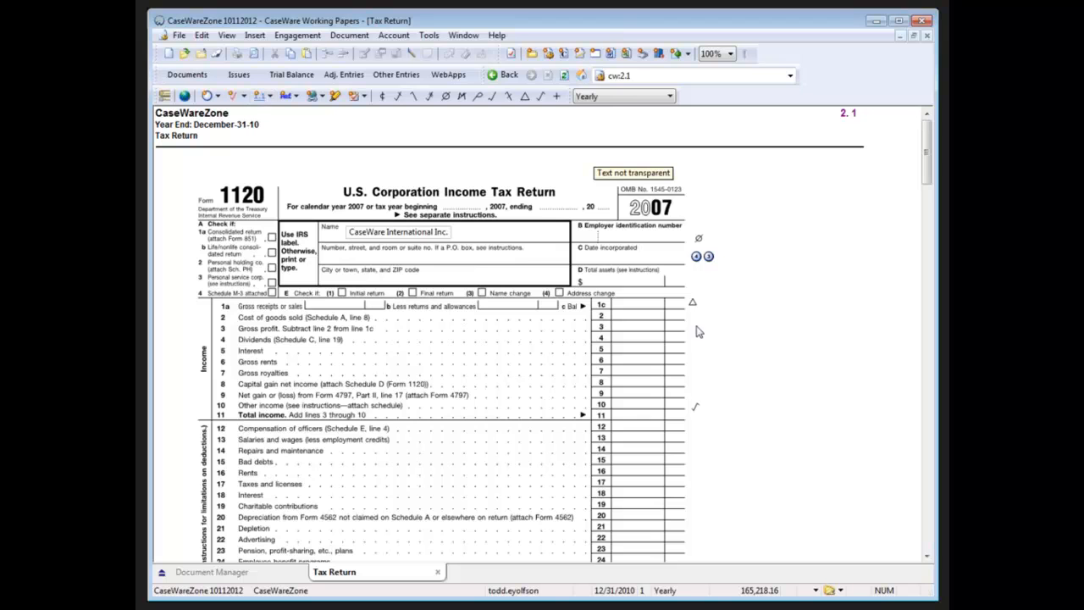
- Add a document reference to the Cash document (A) to the right of line 5 in the Income section
{"action": "right_click", "coordinate": [687, 342]}
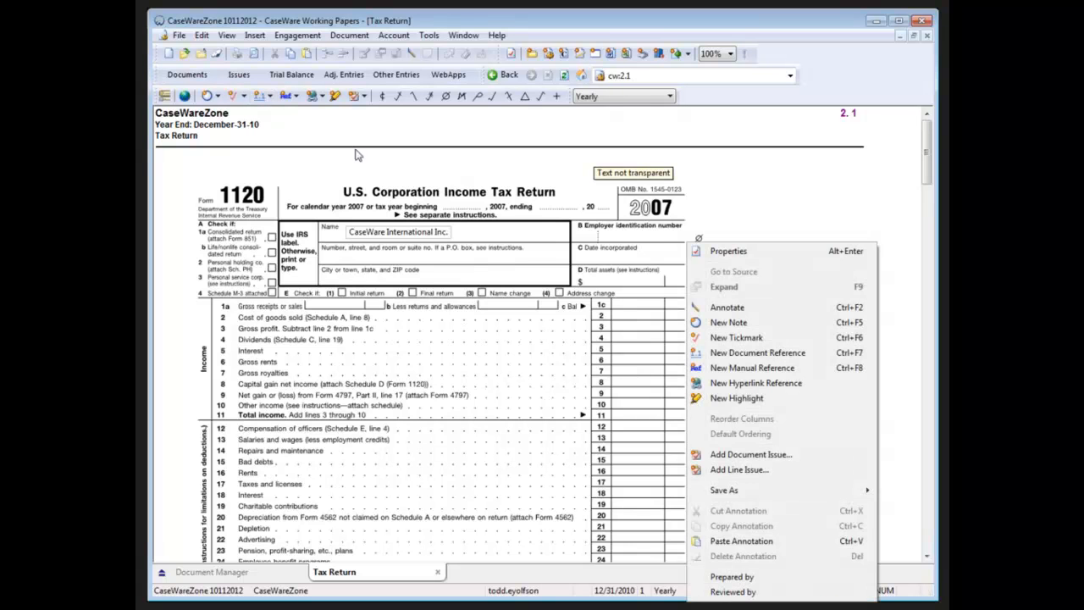
{"action": "left_click", "coordinate": [257, 99]}
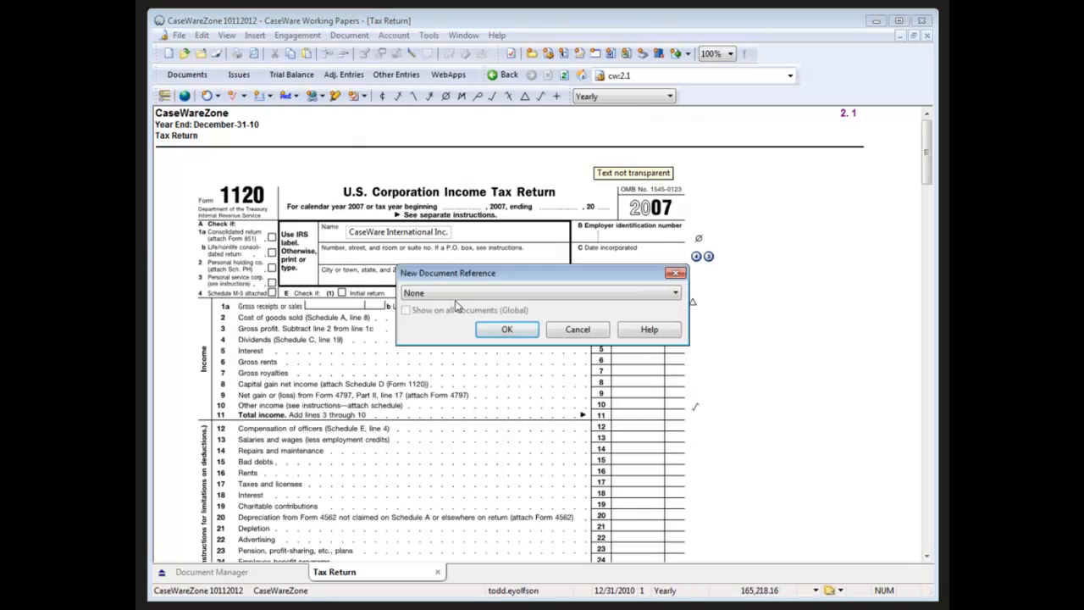
{"action": "left_click", "coordinate": [456, 293]}
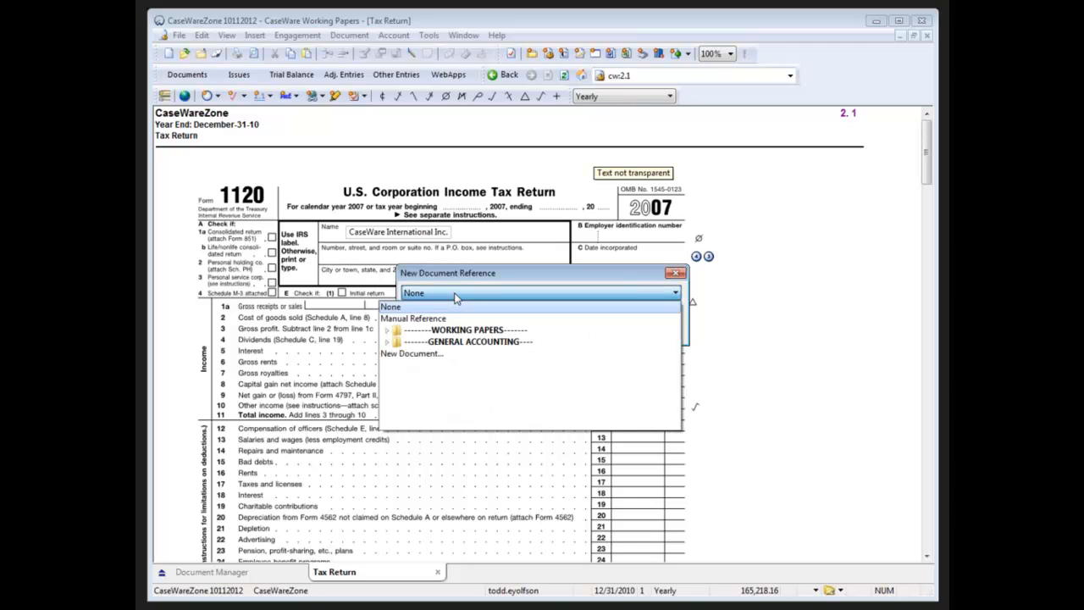
{"action": "left_click", "coordinate": [386, 330]}
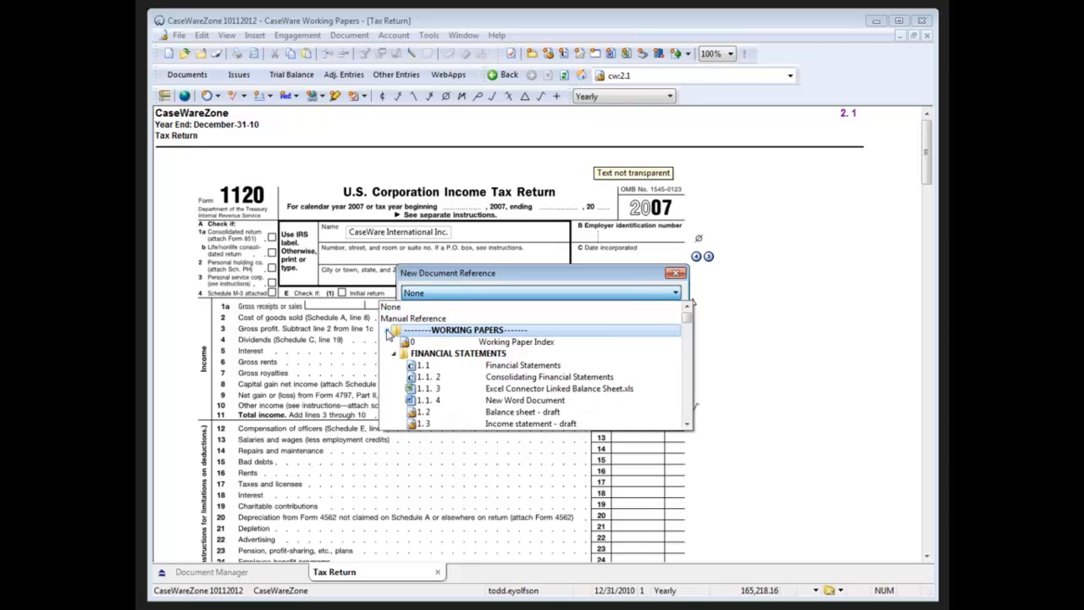
{"action": "left_click", "coordinate": [423, 295]}
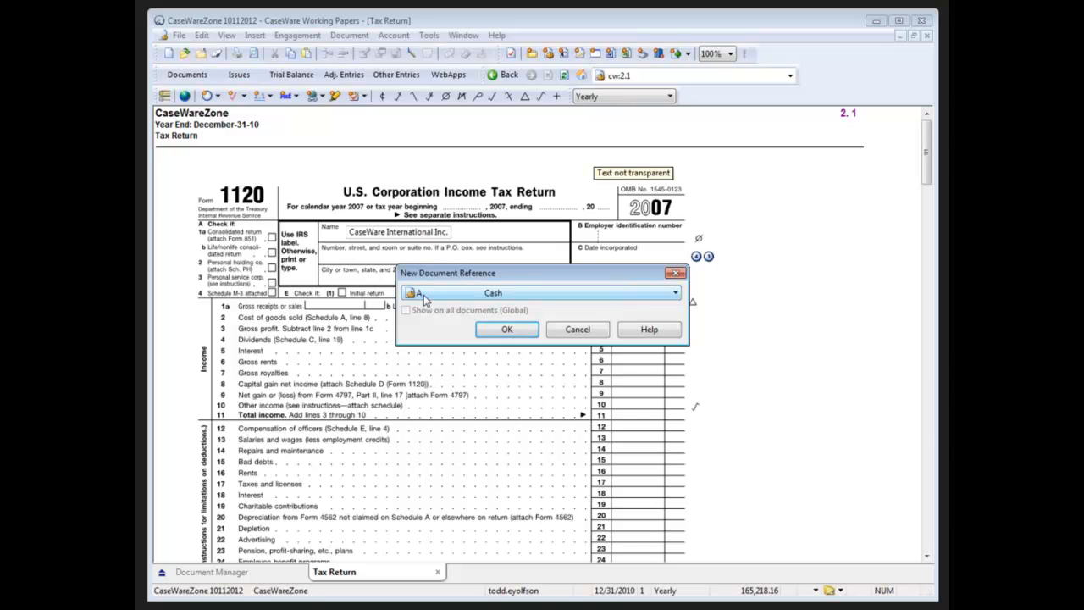
{"action": "left_click", "coordinate": [506, 329]}
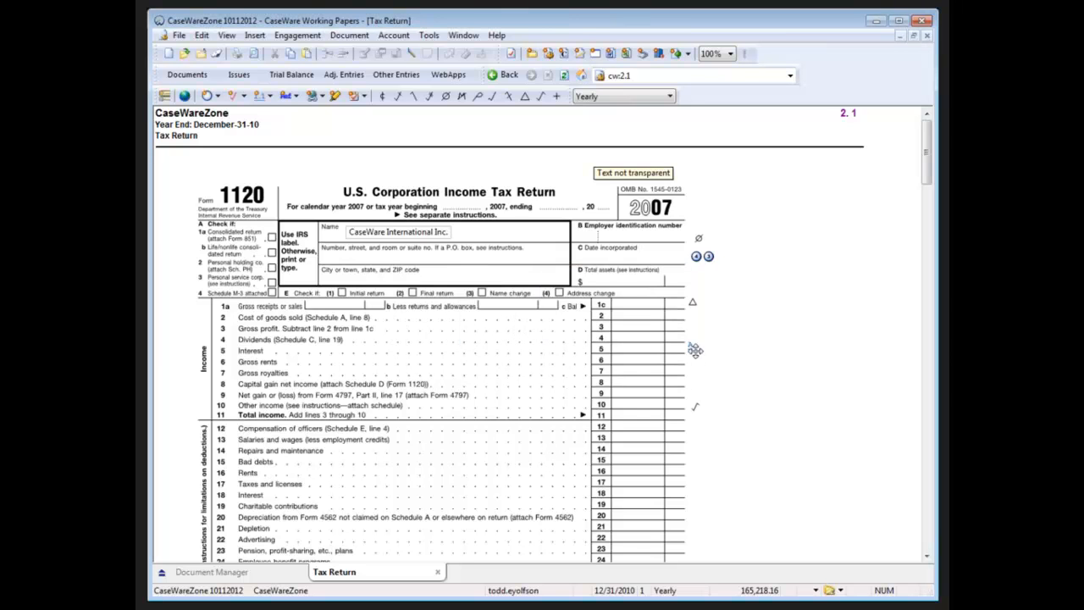
- Follow the new document reference to the Cash document and return to the Tax Return
{"action": "left_click", "coordinate": [691, 347]}
{"action": "left_click", "coordinate": [691, 352]}
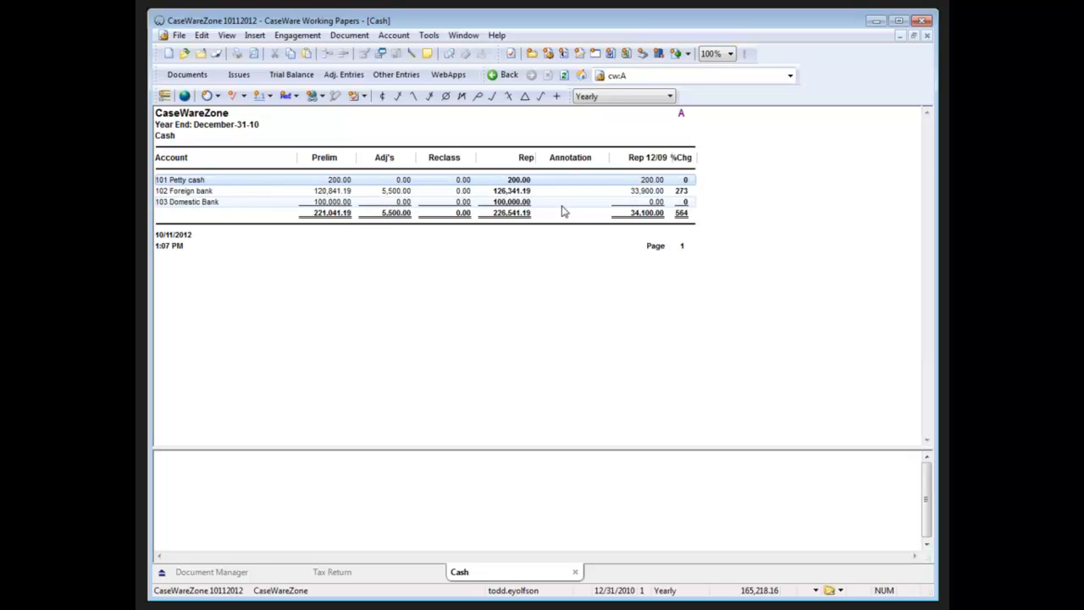
{"action": "left_click", "coordinate": [378, 575]}
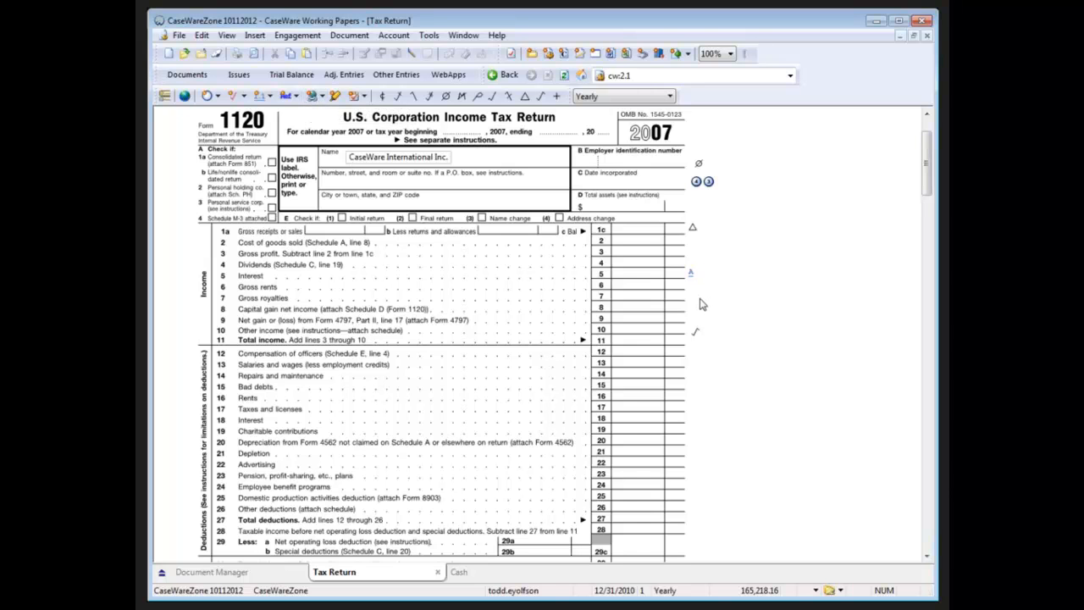
- Start a hyperlink reference just above the Cash reference, labelled "Excel Ref", with the link type Excel Workbook
{"action": "scroll", "coordinate": [701, 305], "scroll_direction": "up", "scroll_amount": 2}
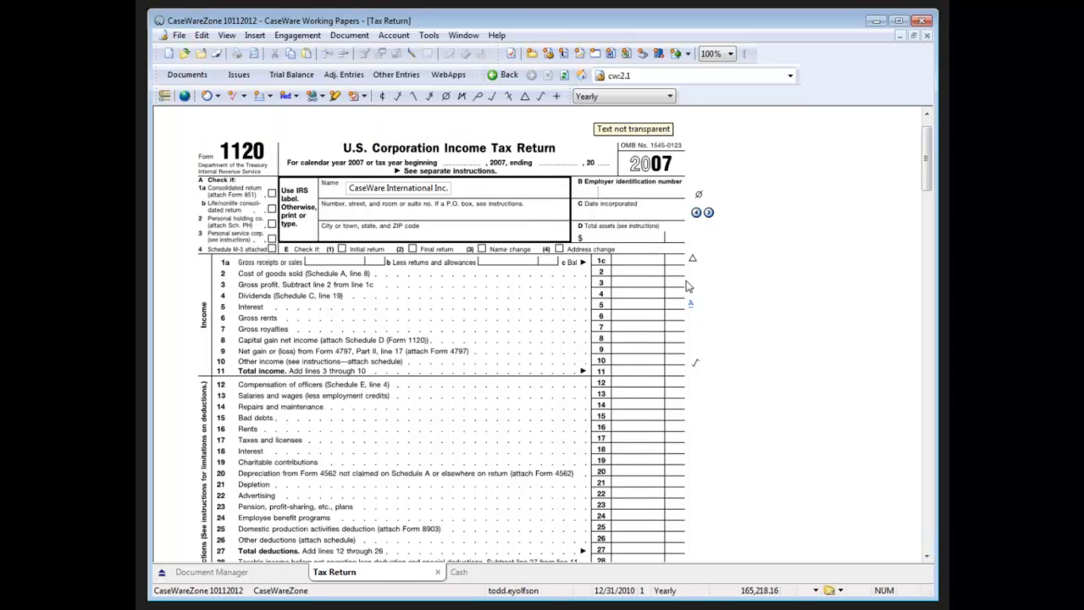
{"action": "right_click", "coordinate": [688, 286]}
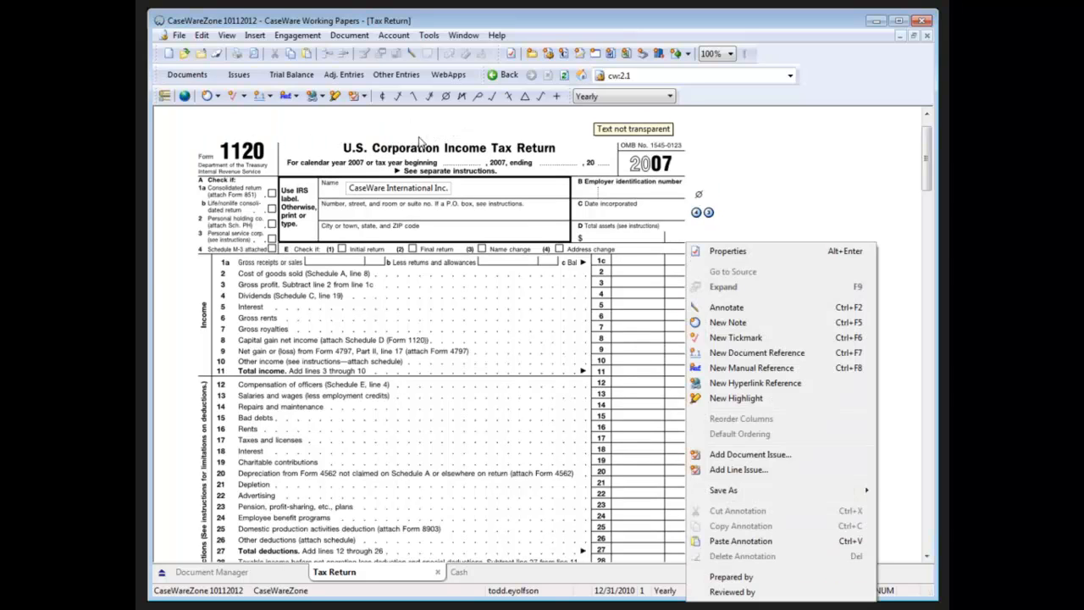
{"action": "left_click", "coordinate": [312, 99]}
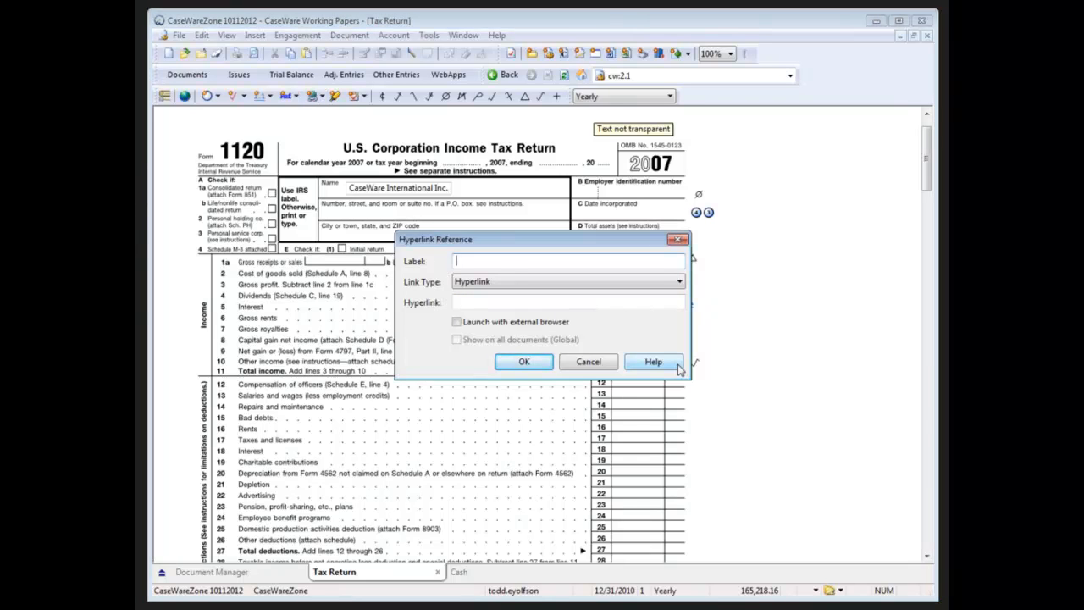
{"action": "type", "text": "Excel Ref"}
{"action": "left_click", "coordinate": [513, 285]}
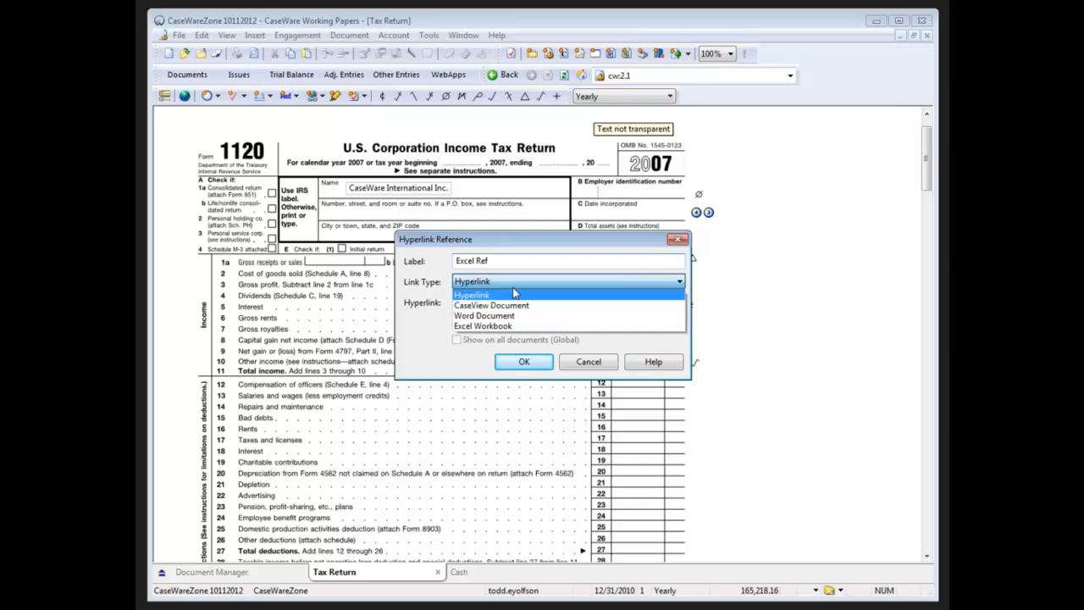
{"action": "left_click", "coordinate": [483, 326]}
- Link the reference to document 1.1.3 Excel Connector Linked Balance Sheet, location Balance Sheets, cell C8, and confirm it
{"action": "left_click", "coordinate": [465, 303]}
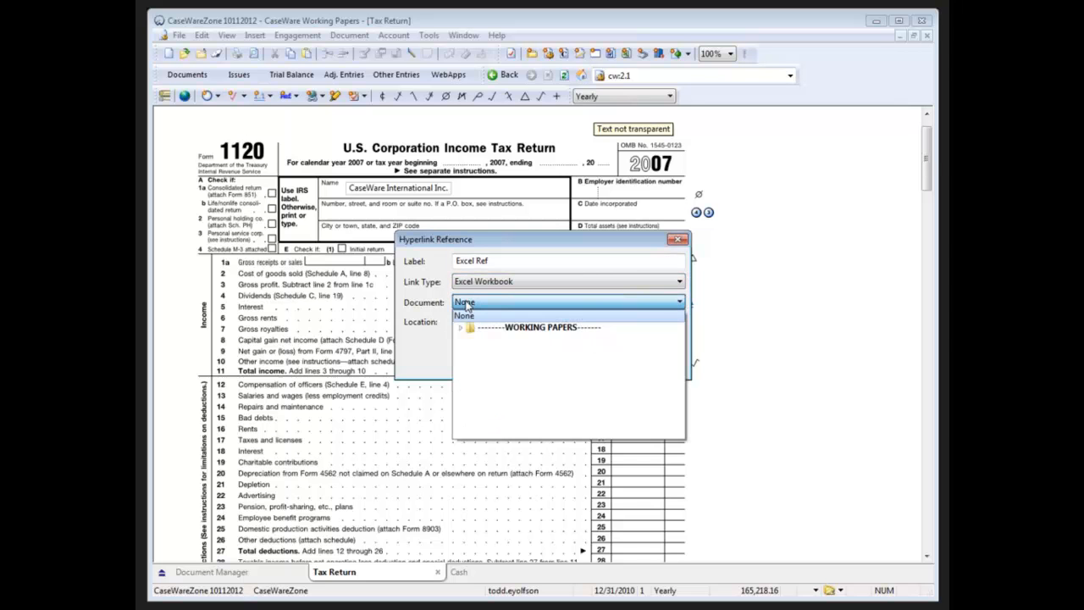
{"action": "left_click", "coordinate": [459, 327]}
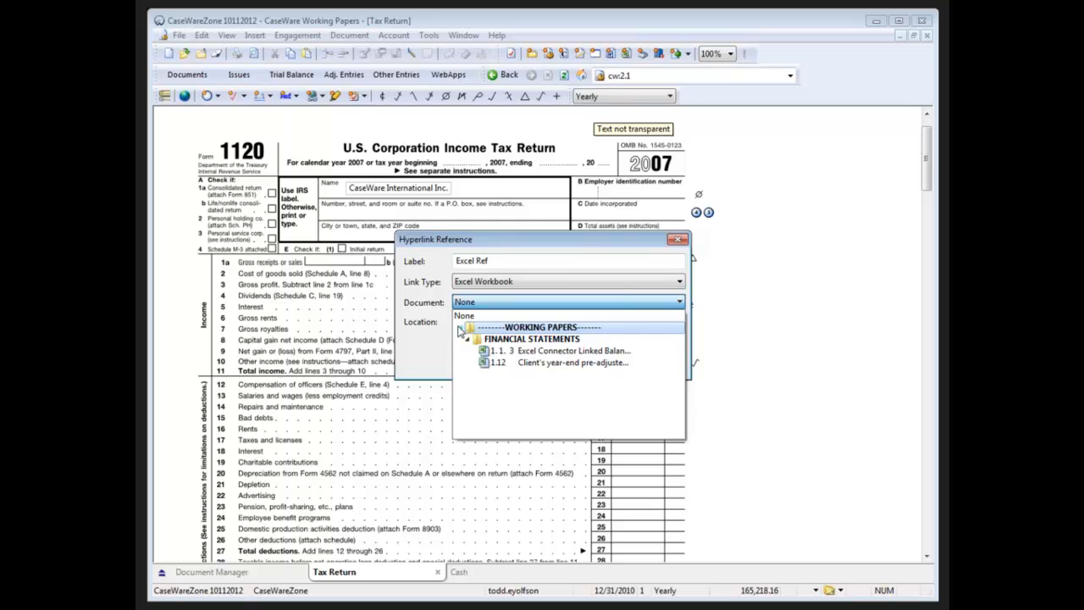
{"action": "left_click", "coordinate": [478, 350]}
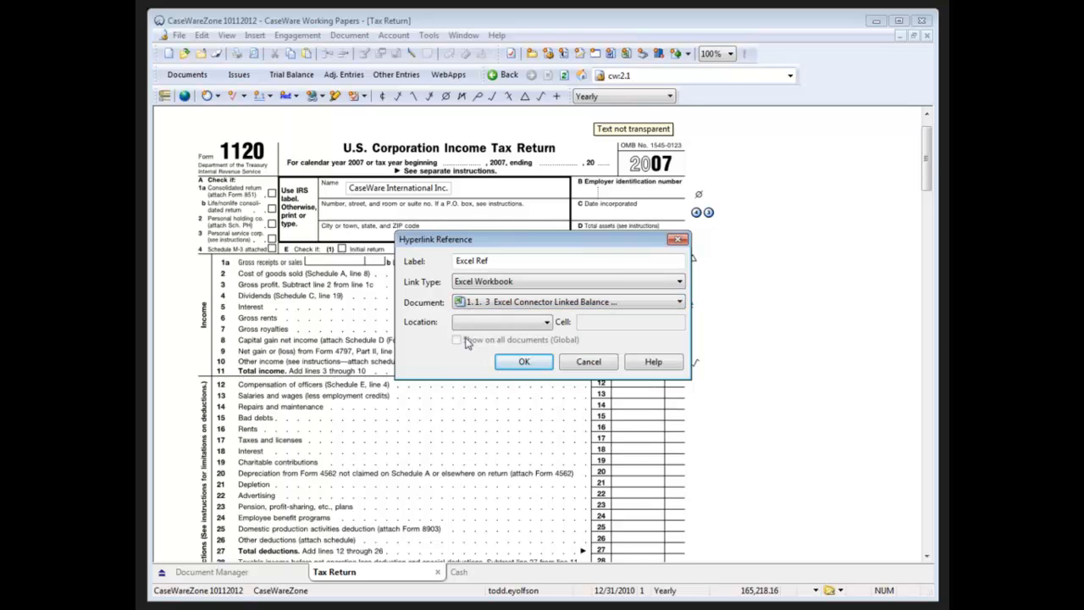
{"action": "left_click", "coordinate": [469, 324]}
{"action": "left_click", "coordinate": [481, 346]}
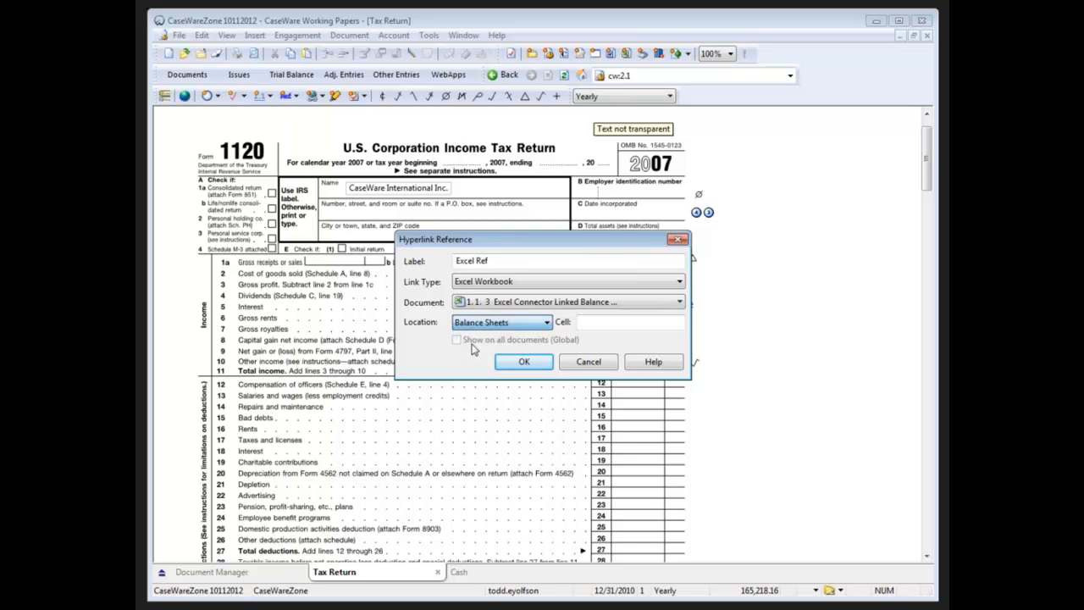
{"action": "left_click", "coordinate": [609, 325]}
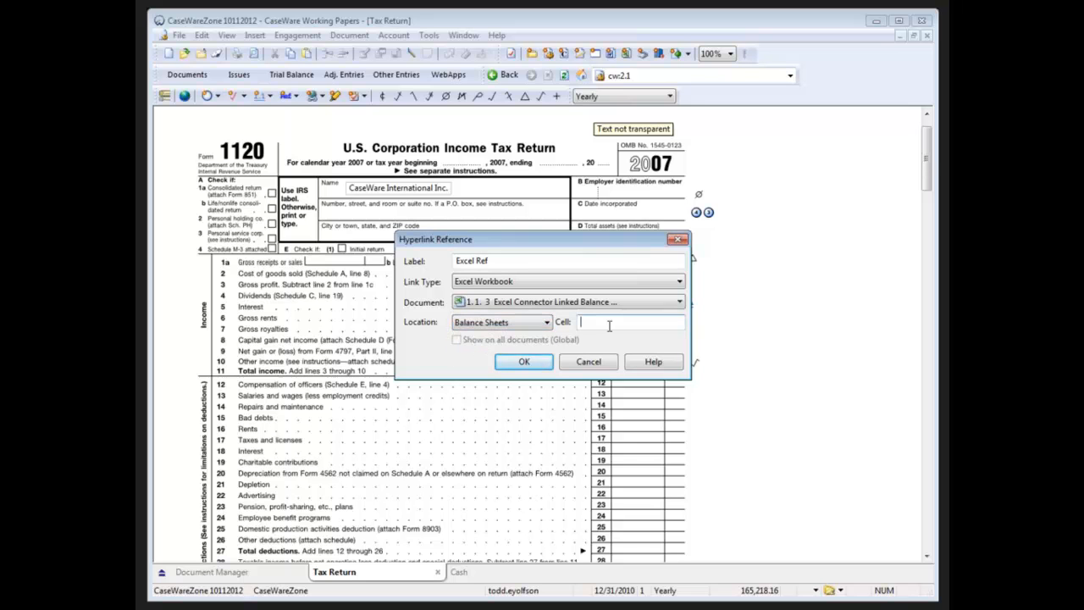
{"action": "type", "text": "C8"}
{"action": "left_click", "coordinate": [523, 363]}
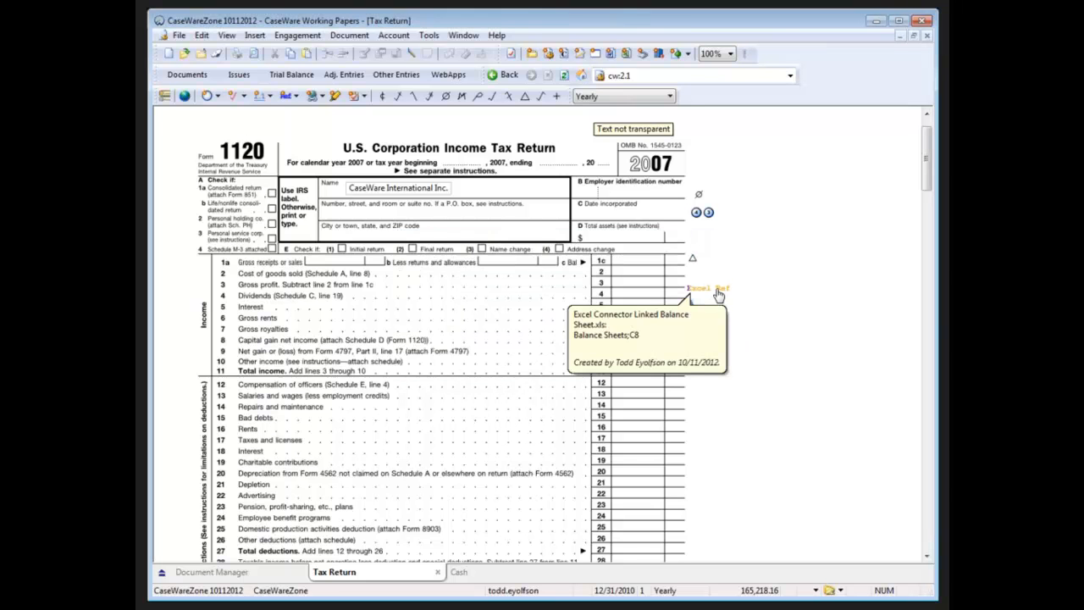
- Follow the Excel Ref link to the workbook in Excel, then close the workbook and save its changes
{"action": "left_click", "coordinate": [718, 293]}
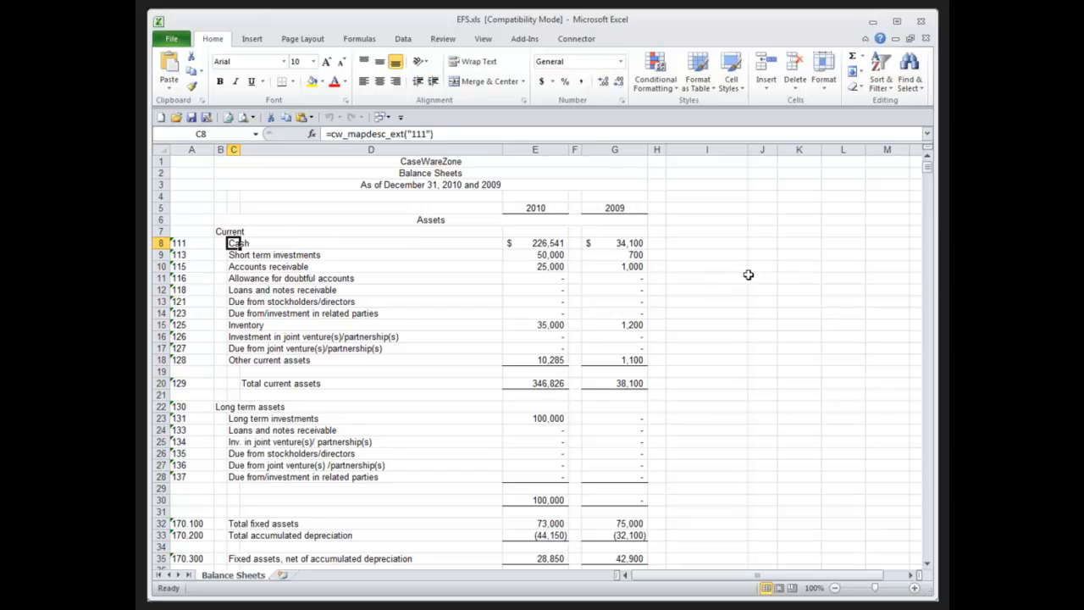
{"action": "left_click", "coordinate": [920, 21]}
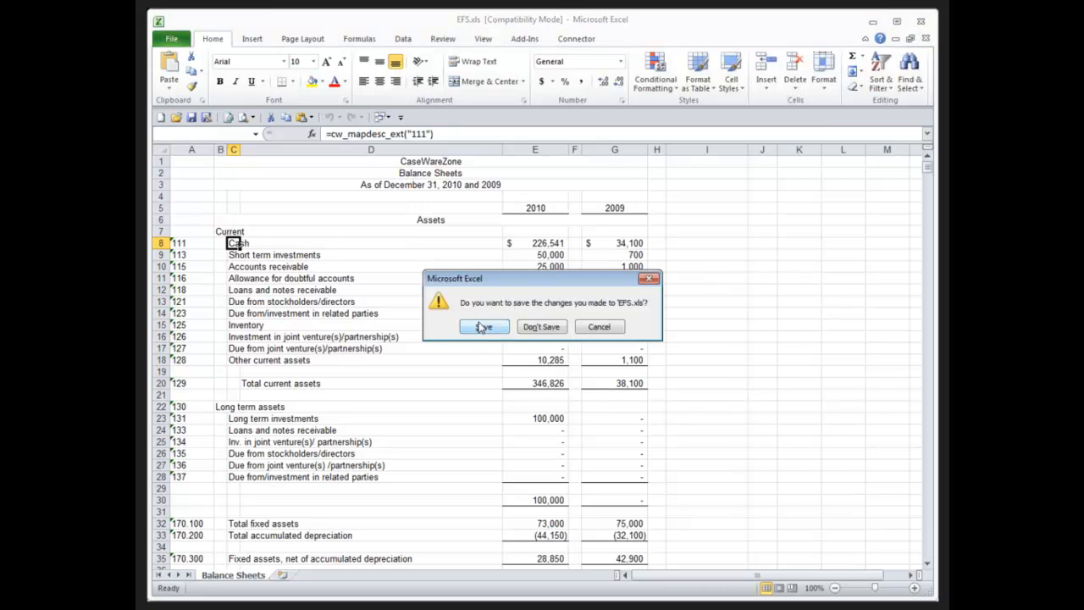
{"action": "left_click", "coordinate": [483, 323]}
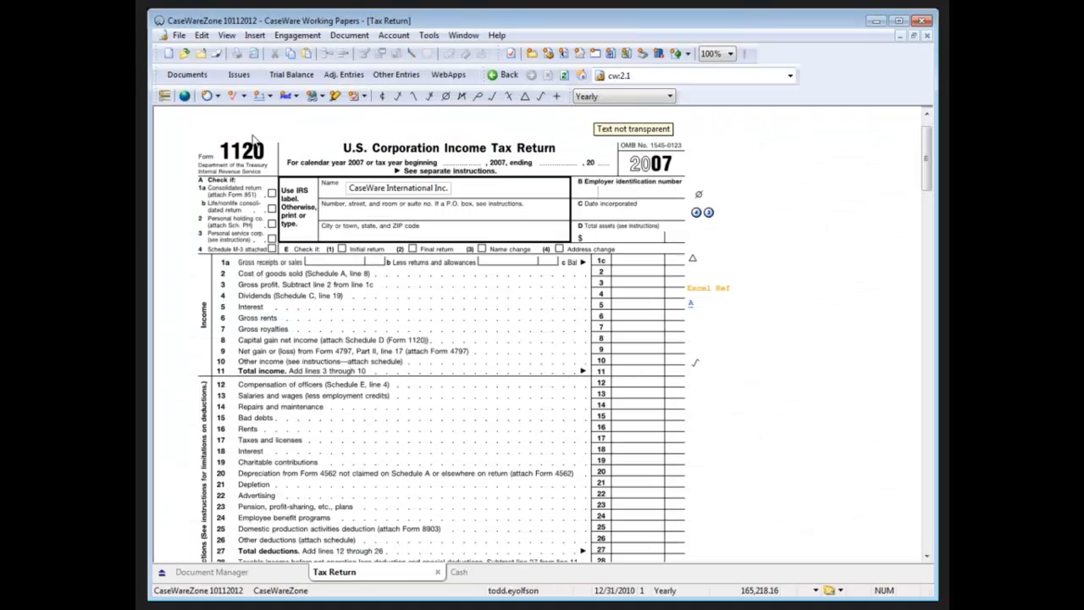
- Review the Tax Return's general document properties from the Document Manager and close them
{"action": "left_click", "coordinate": [179, 78]}
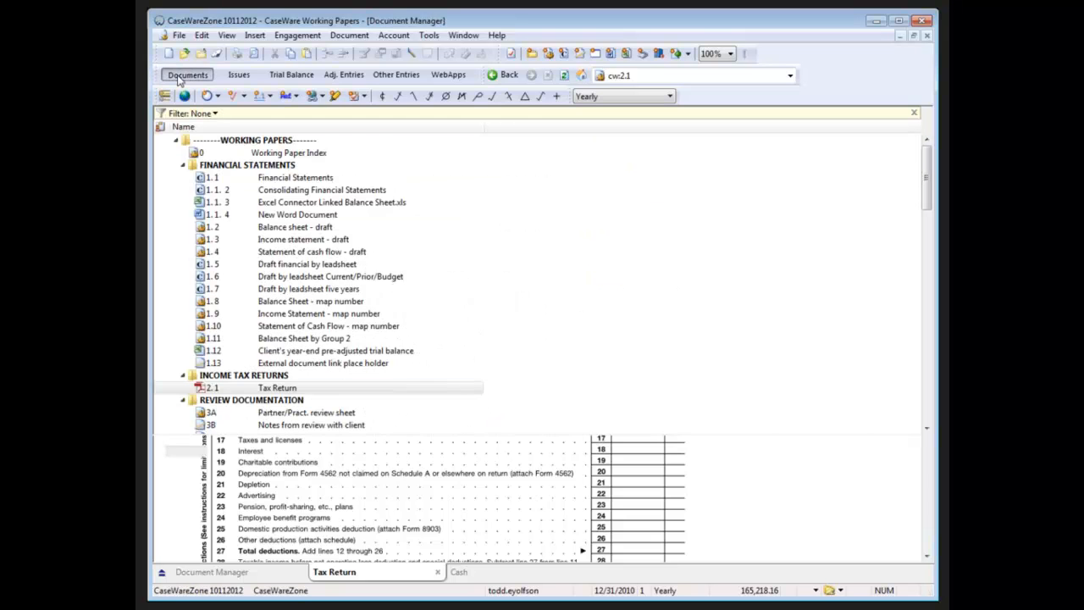
{"action": "left_click", "coordinate": [354, 39]}
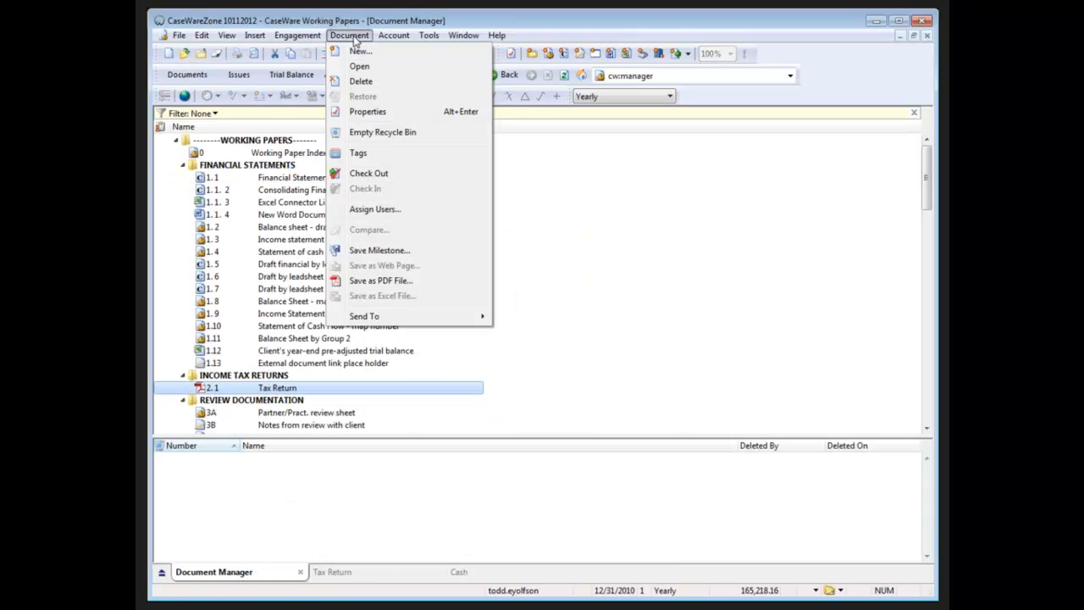
{"action": "left_click", "coordinate": [377, 112]}
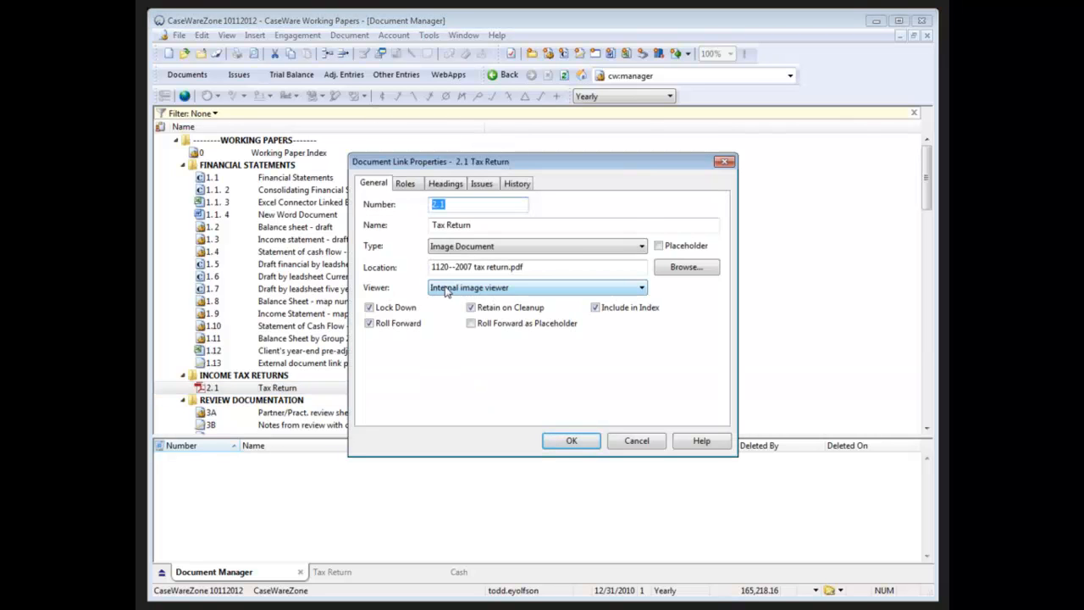
{"action": "left_click", "coordinate": [578, 444]}
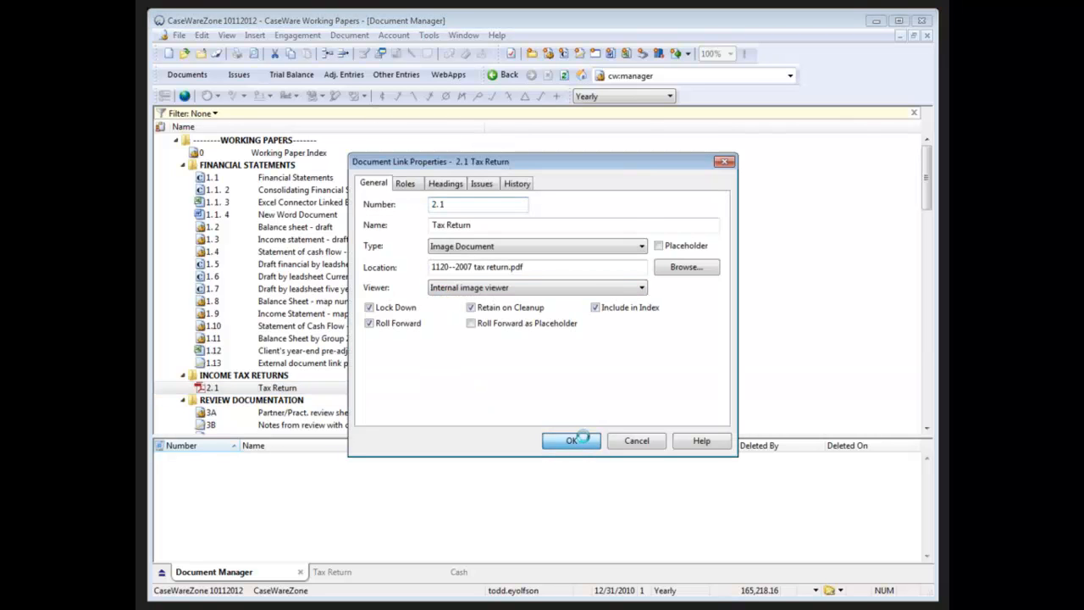
- Reopen the Tax Return document from the Document Manager
{"action": "right_click", "coordinate": [303, 391]}
{"action": "key", "text": "Escape"}
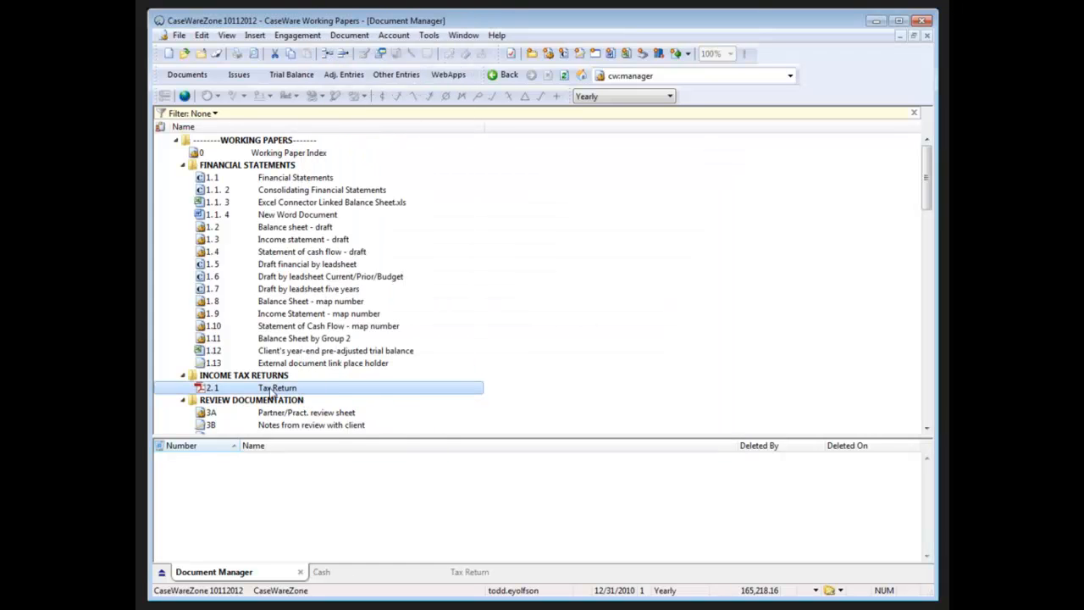
{"action": "double_click", "coordinate": [222, 395]}
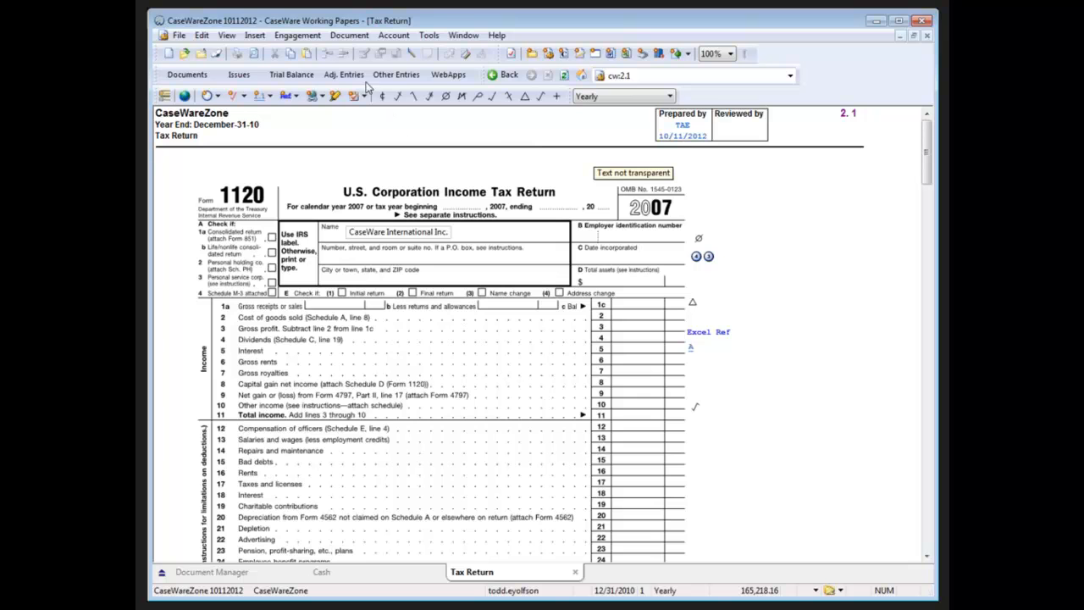
- Change the Tax Return's viewer to "Internal image viewer - no headers" in its document properties
{"action": "left_click", "coordinate": [349, 35]}
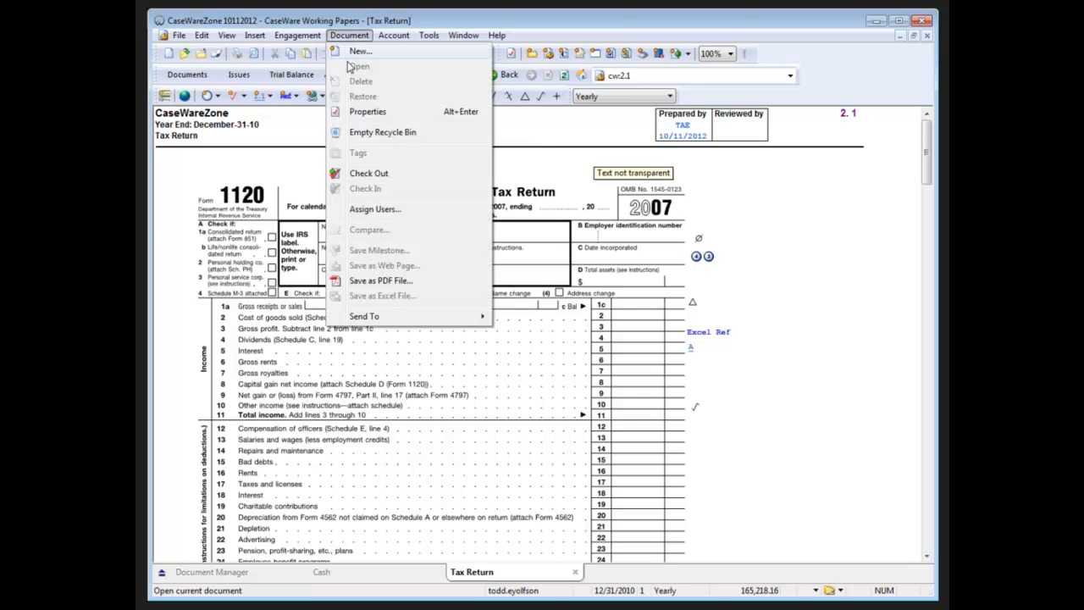
{"action": "left_click", "coordinate": [367, 111]}
{"action": "left_click", "coordinate": [457, 288]}
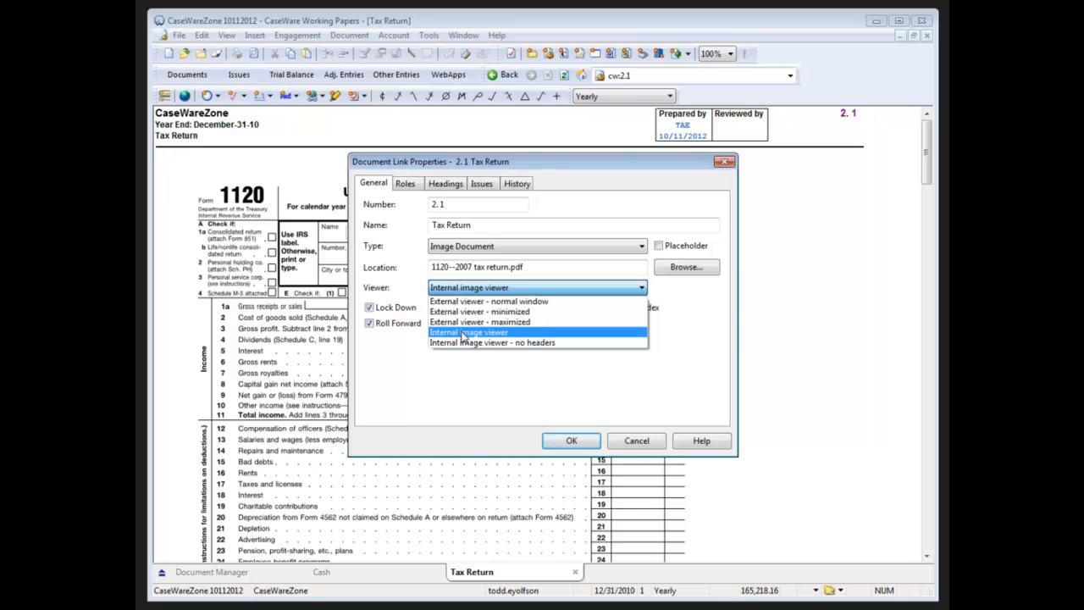
{"action": "left_click", "coordinate": [525, 343]}
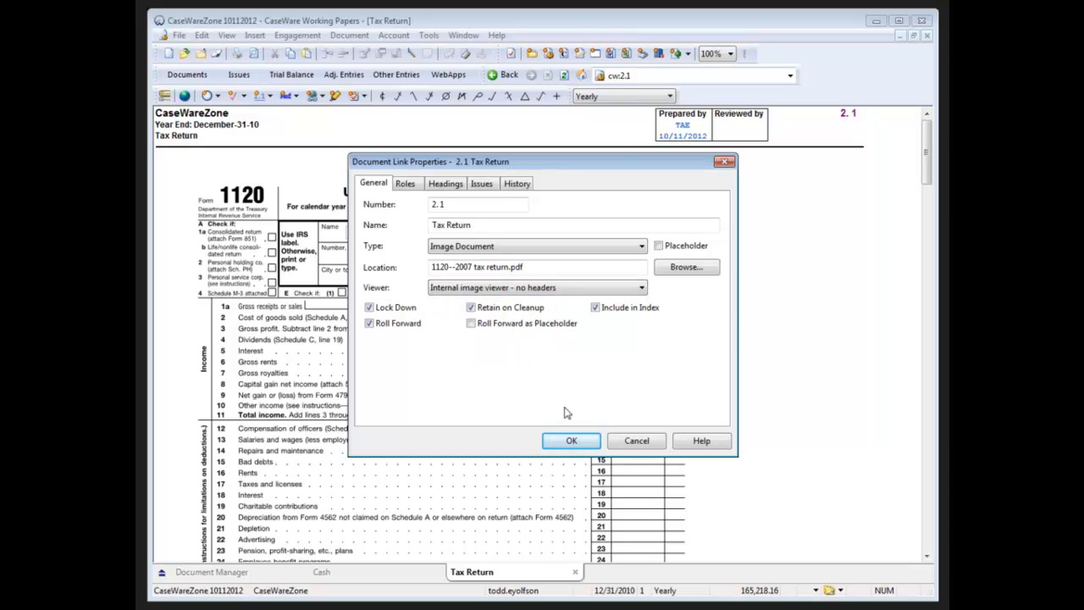
{"action": "left_click", "coordinate": [572, 440]}
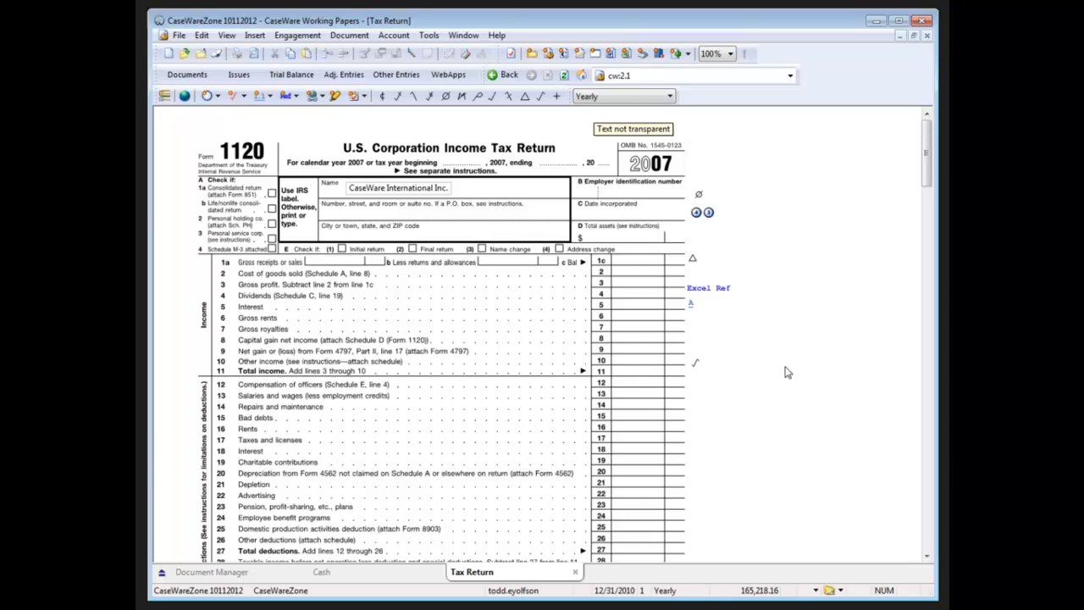
- Review the options for saving the annotated Tax Return as a PDF file and cancel without exporting
{"action": "mouse_move", "coordinate": [697, 216]}
{"action": "left_click", "coordinate": [345, 36]}
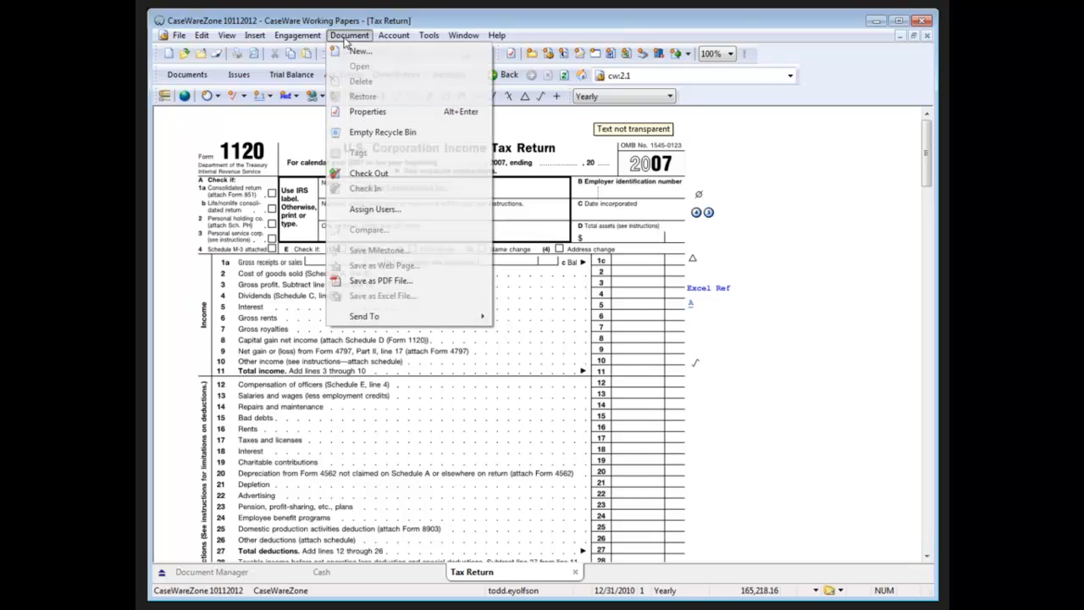
{"action": "left_click", "coordinate": [404, 284]}
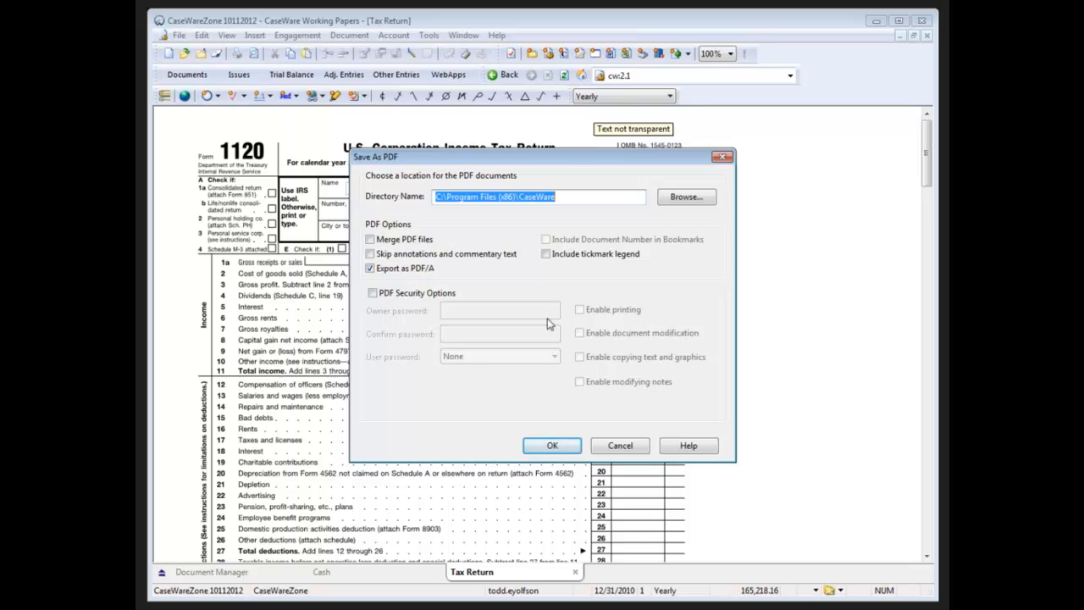
{"action": "left_click", "coordinate": [608, 446]}
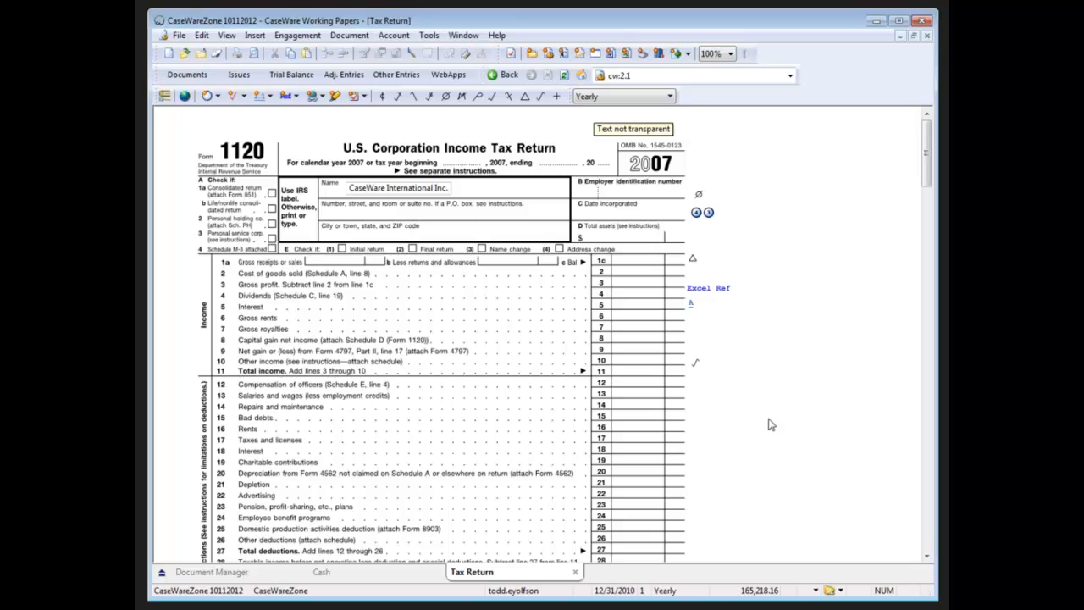
- Add Accountreconciliation.pdf from the External Documents folder to the Document Manager, directly below New Word Document under FINANCIAL STATEMENTS
{"action": "left_click", "coordinate": [187, 76]}
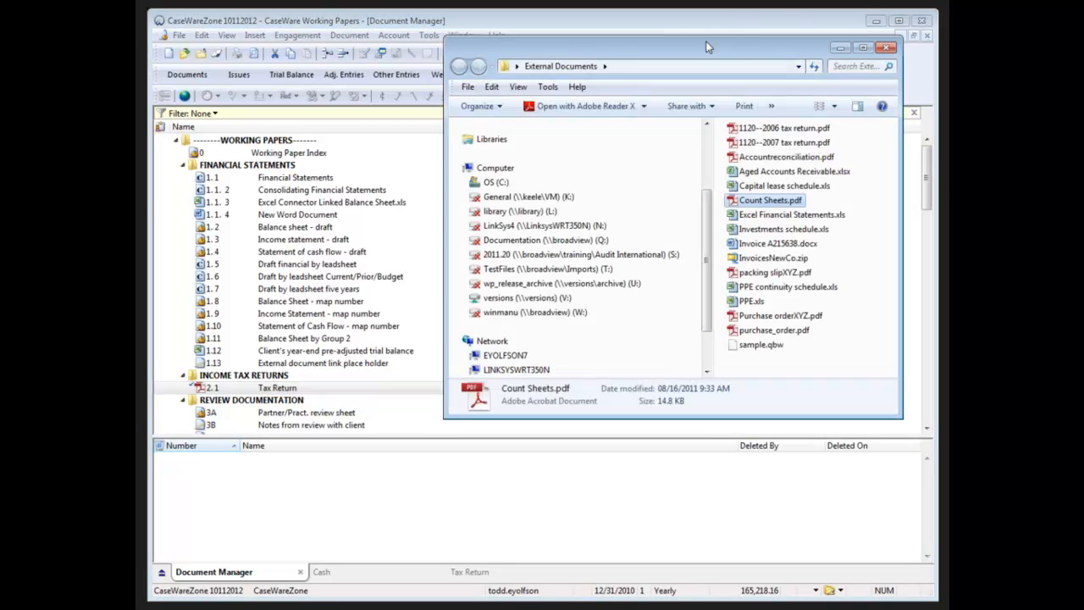
{"action": "left_click", "coordinate": [709, 66]}
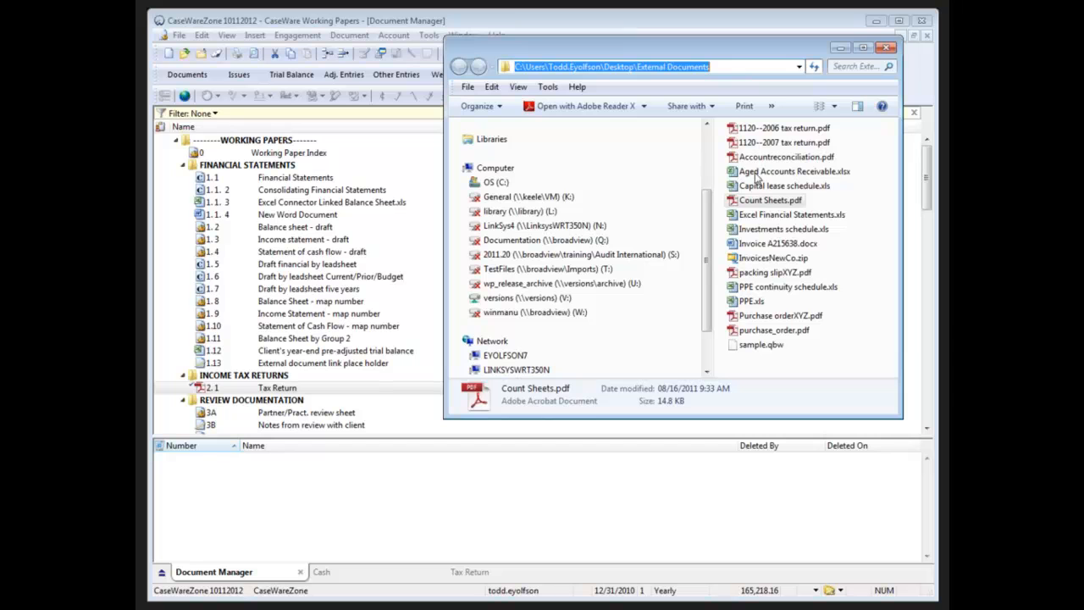
{"action": "left_click", "coordinate": [771, 160]}
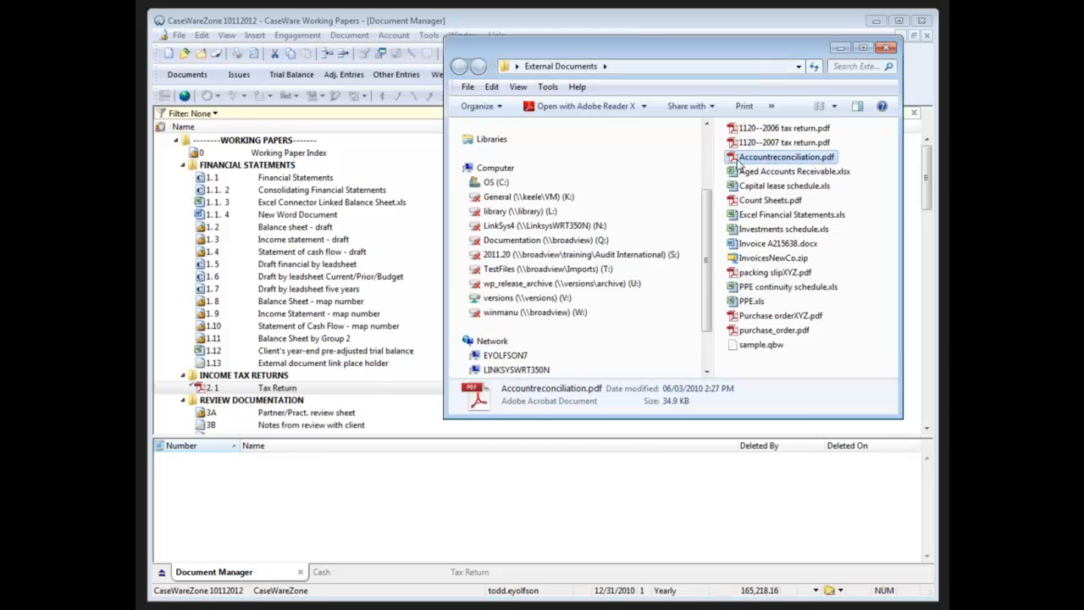
{"action": "left_click_drag", "start_coordinate": [730, 159], "coordinate": [344, 222]}
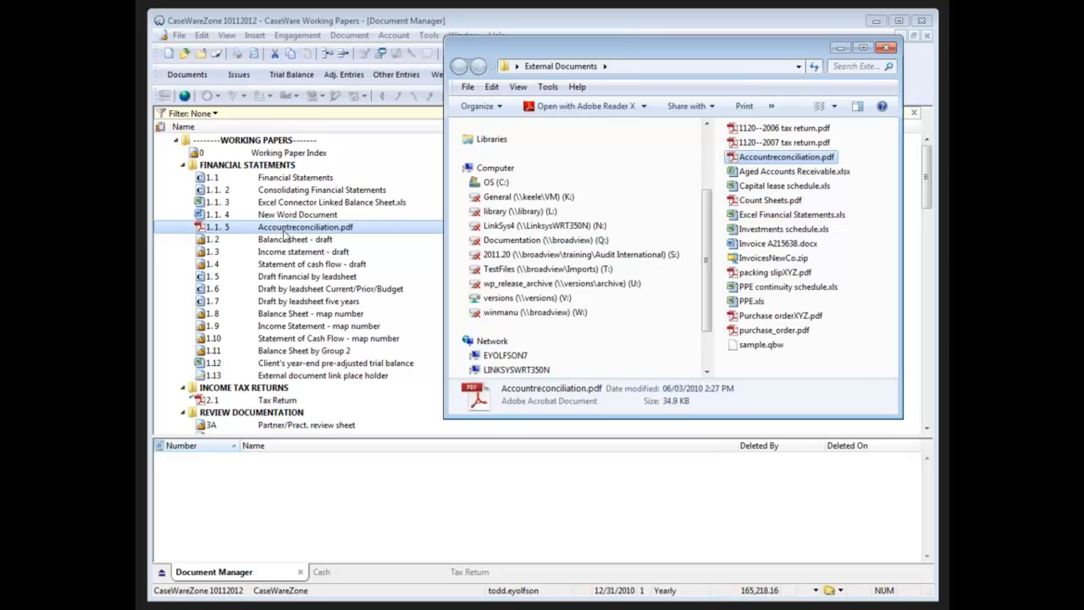
- Choose the viewer for Accountreconciliation.pdf in its document properties and close them
{"action": "left_click", "coordinate": [285, 230]}
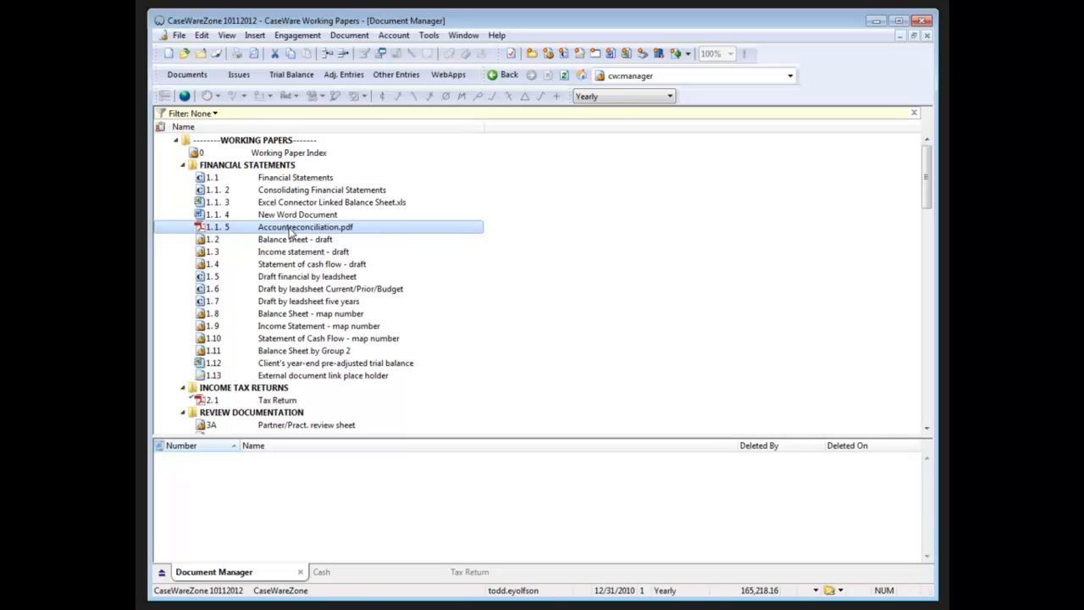
{"action": "left_click", "coordinate": [349, 35]}
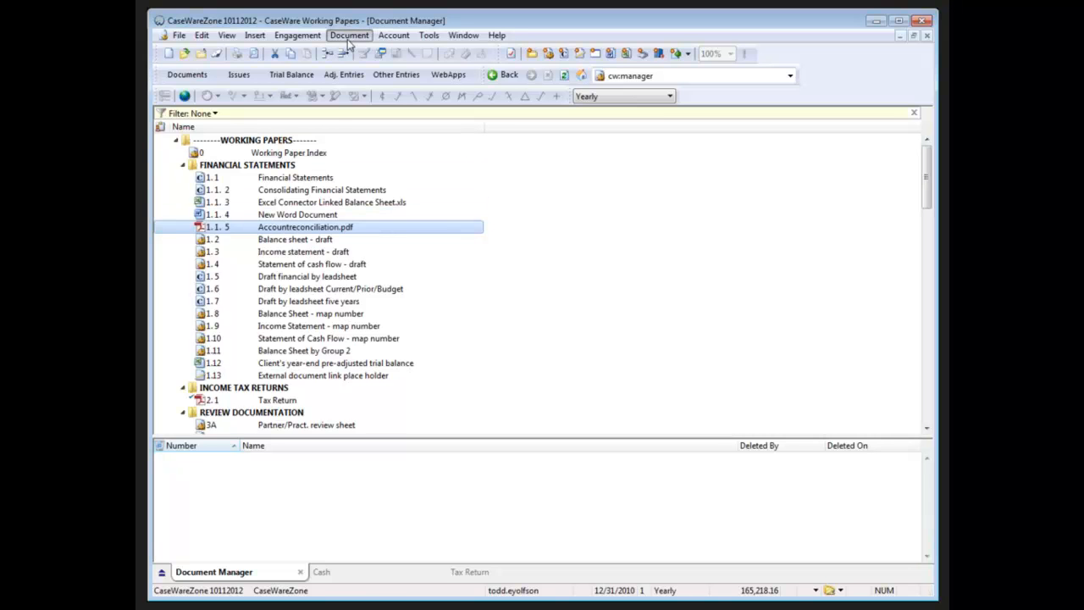
{"action": "left_click", "coordinate": [362, 113]}
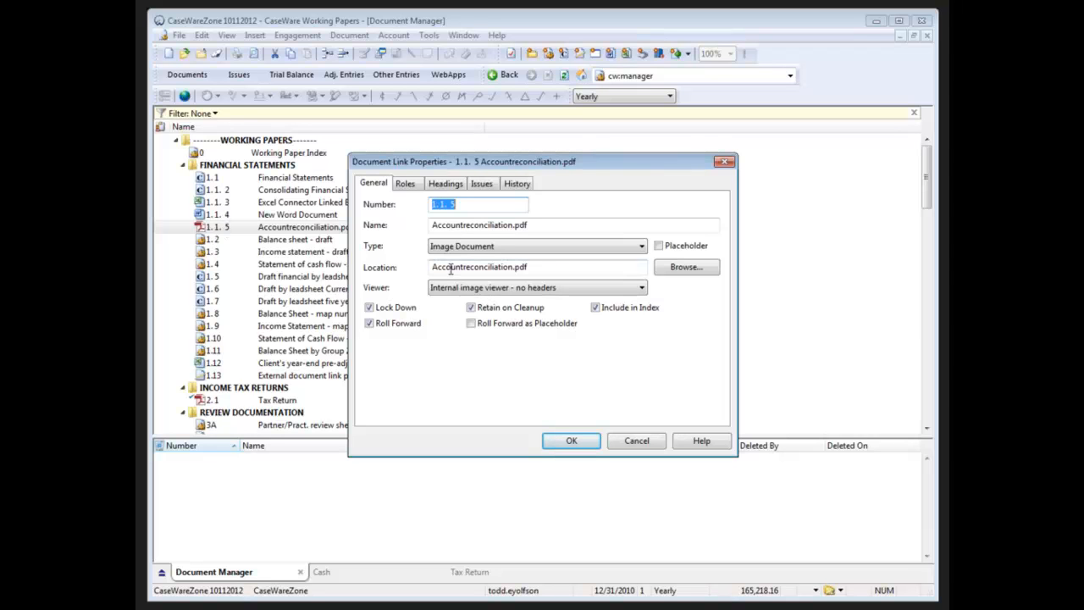
{"action": "left_click", "coordinate": [549, 290]}
{"action": "left_click", "coordinate": [526, 329]}
{"action": "key", "text": "Return"}
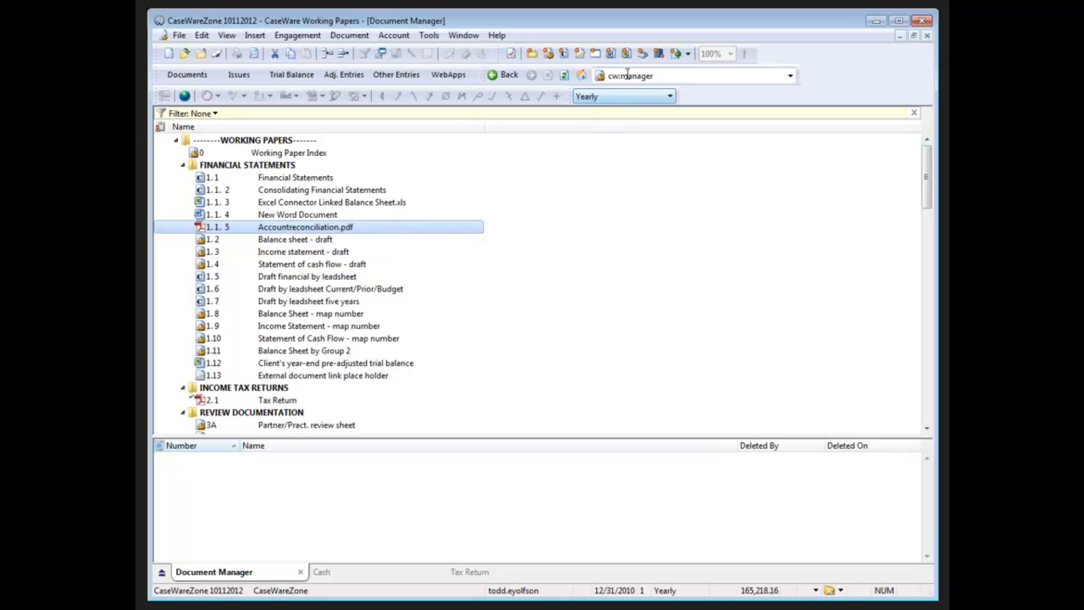
- Review the new document link settings for a scanned document and cancel without scanning
{"action": "left_click", "coordinate": [643, 53]}
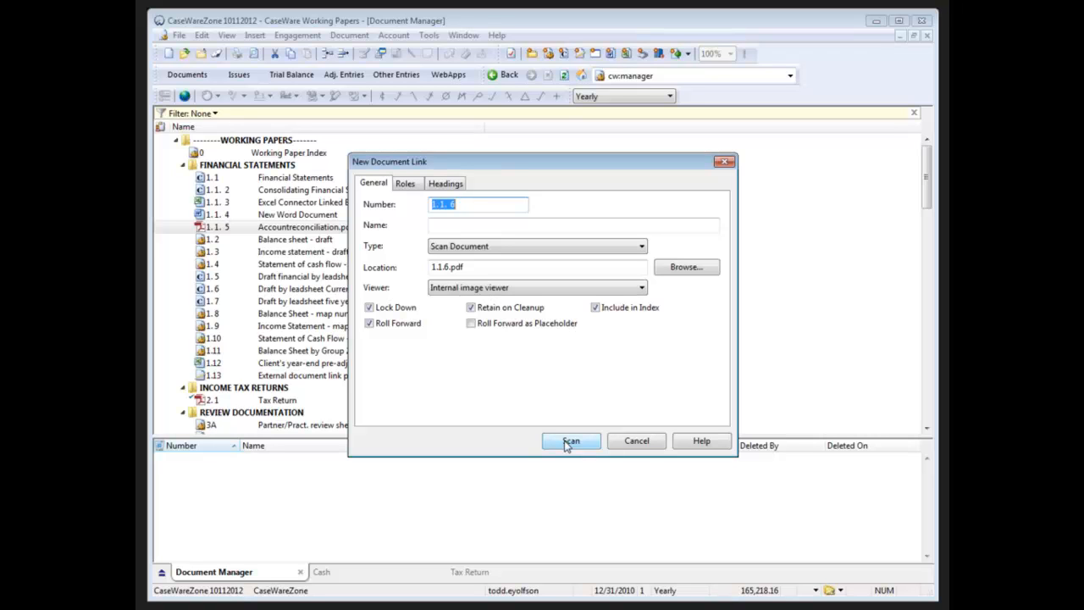
{"action": "left_click", "coordinate": [635, 441]}
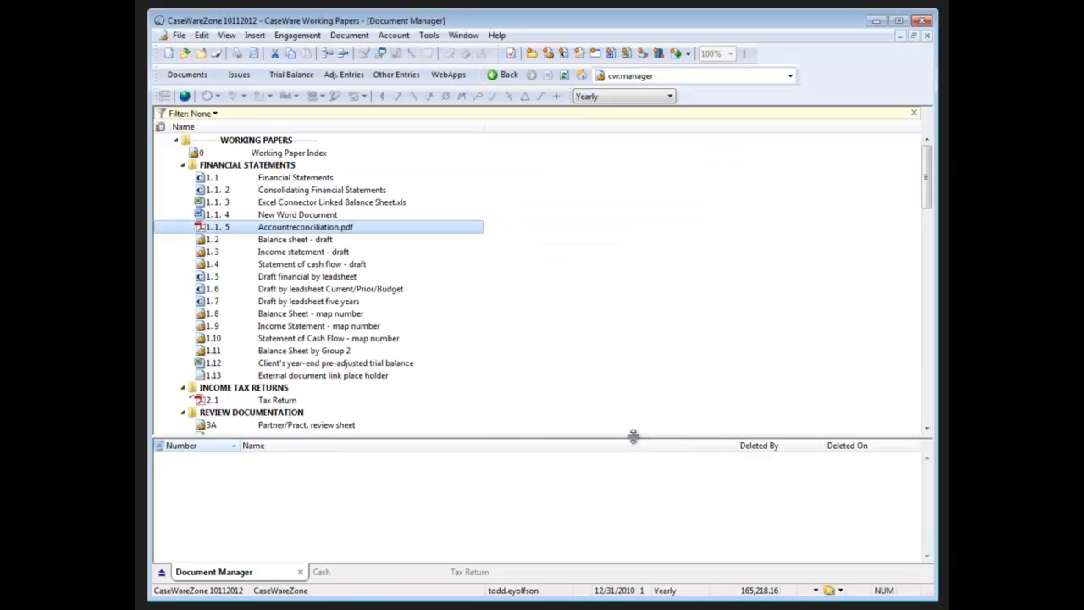
- Review the PDF saving options for the draft balance sheet, income statement and statement of cash flow together, and cancel without exporting
{"action": "left_click", "coordinate": [314, 241]}
{"action": "right_click", "coordinate": [314, 244]}
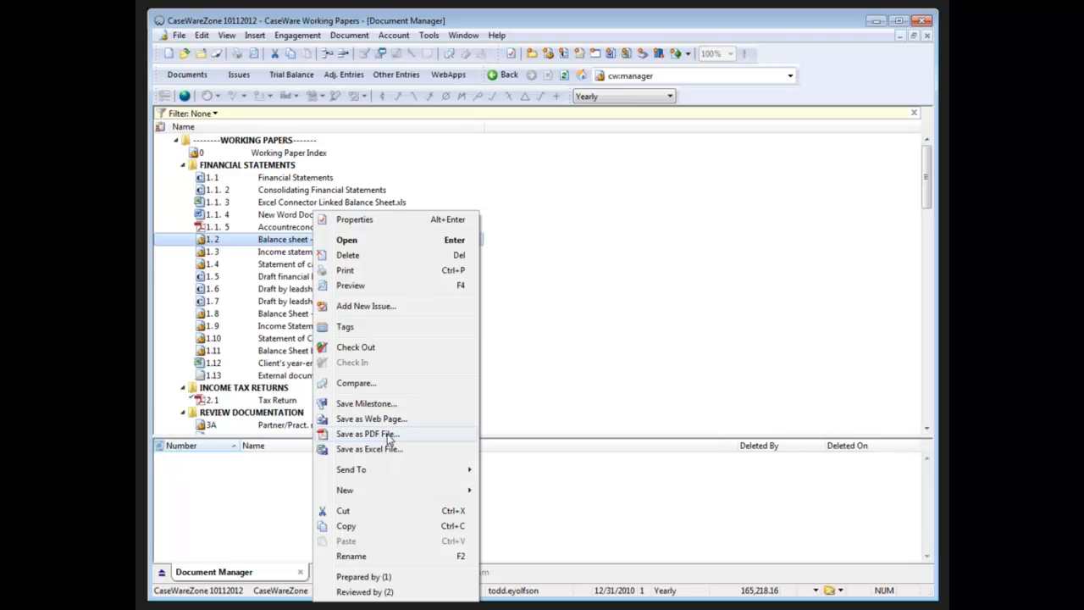
{"action": "left_click", "coordinate": [284, 267], "text": "shift"}
{"action": "right_click", "coordinate": [283, 267]}
{"action": "left_click", "coordinate": [346, 436]}
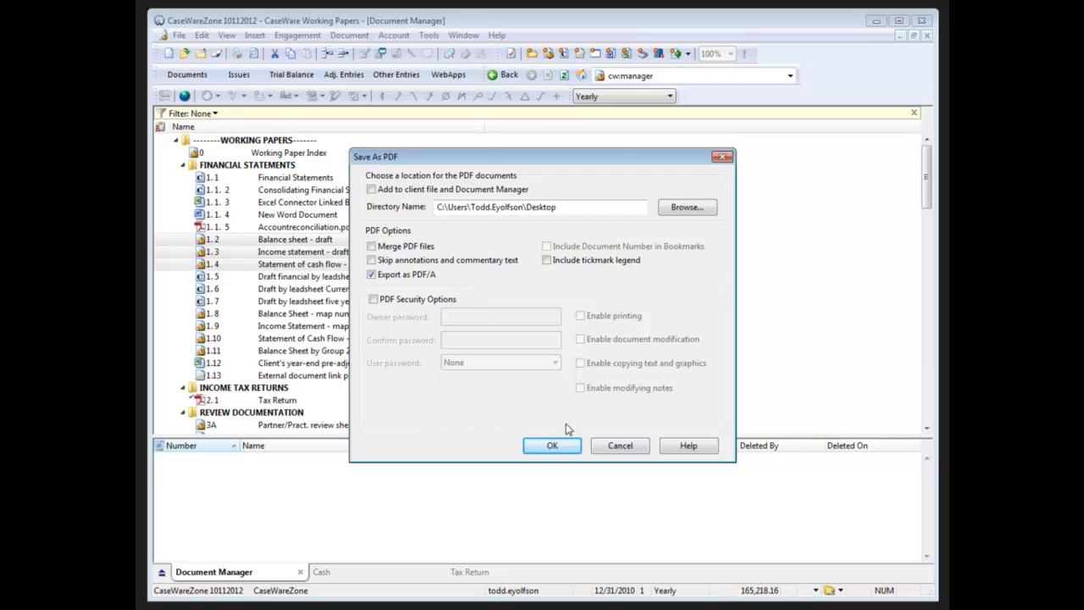
{"action": "left_click", "coordinate": [621, 446]}
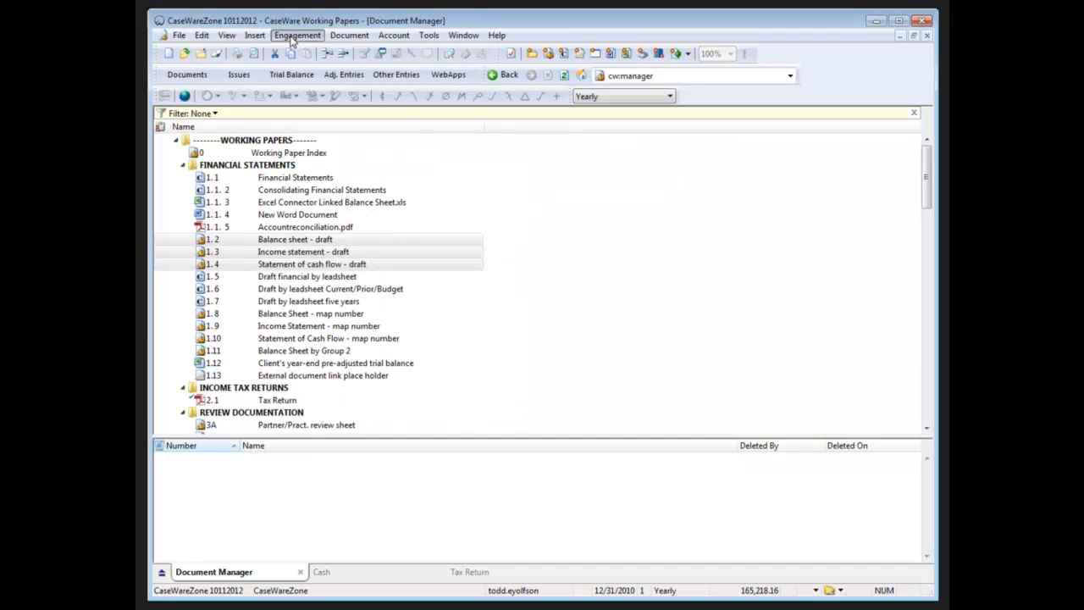
- Review the engagement-level PDF saving command and the batch PDF export setup, and cancel without exporting
{"action": "left_click", "coordinate": [292, 38]}
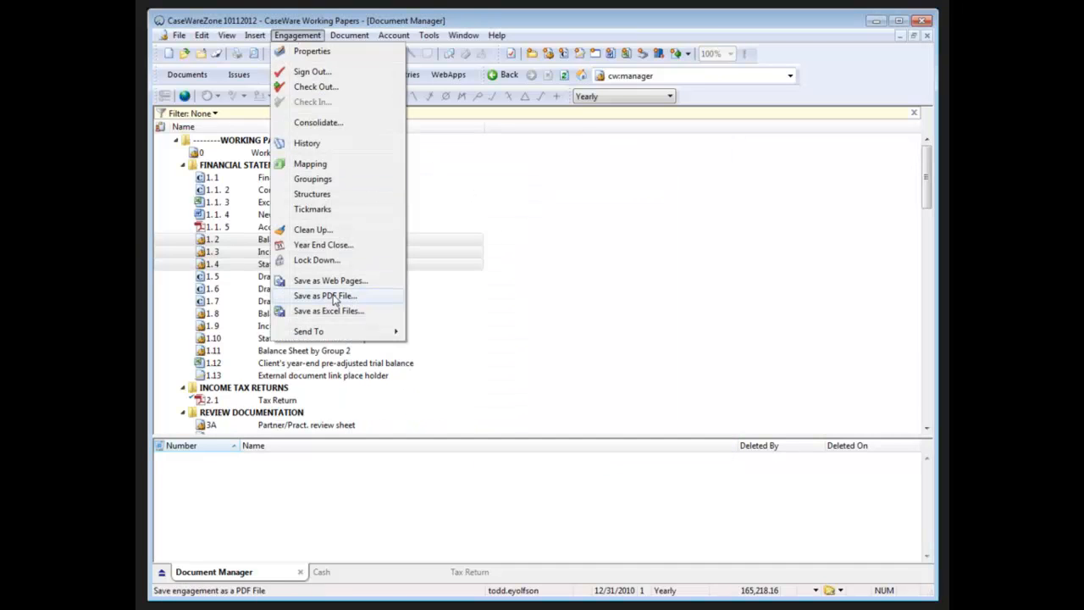
{"action": "left_click", "coordinate": [179, 34]}
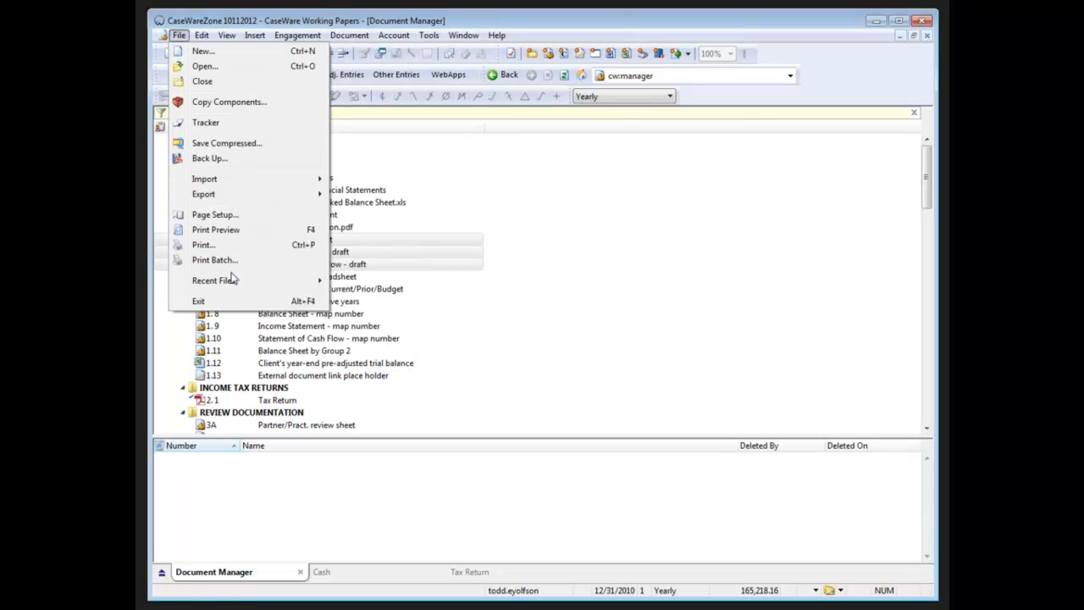
{"action": "mouse_move", "coordinate": [242, 196]}
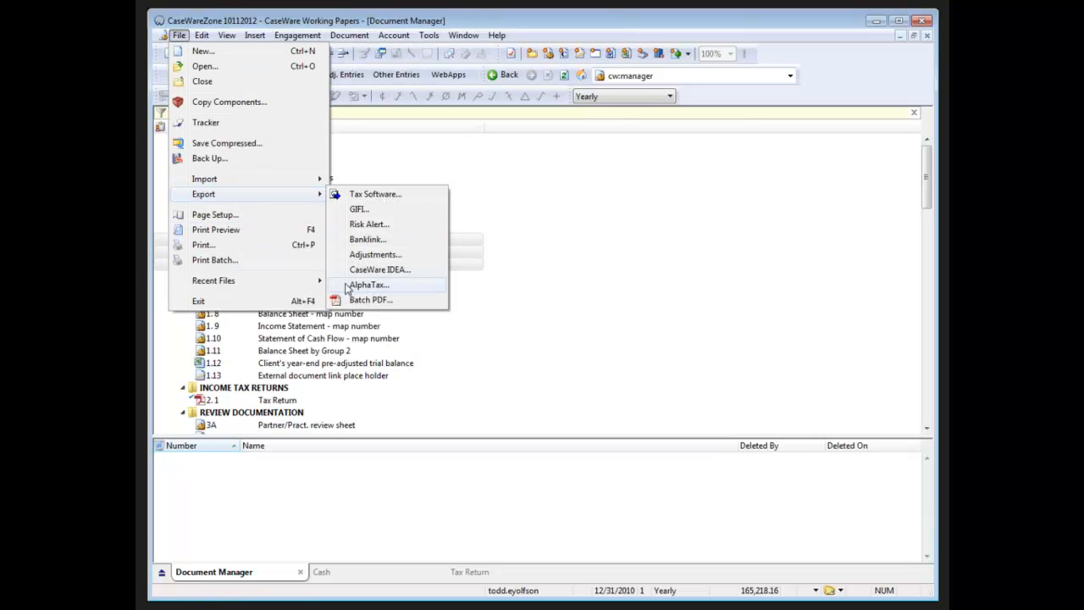
{"action": "left_click", "coordinate": [351, 300]}
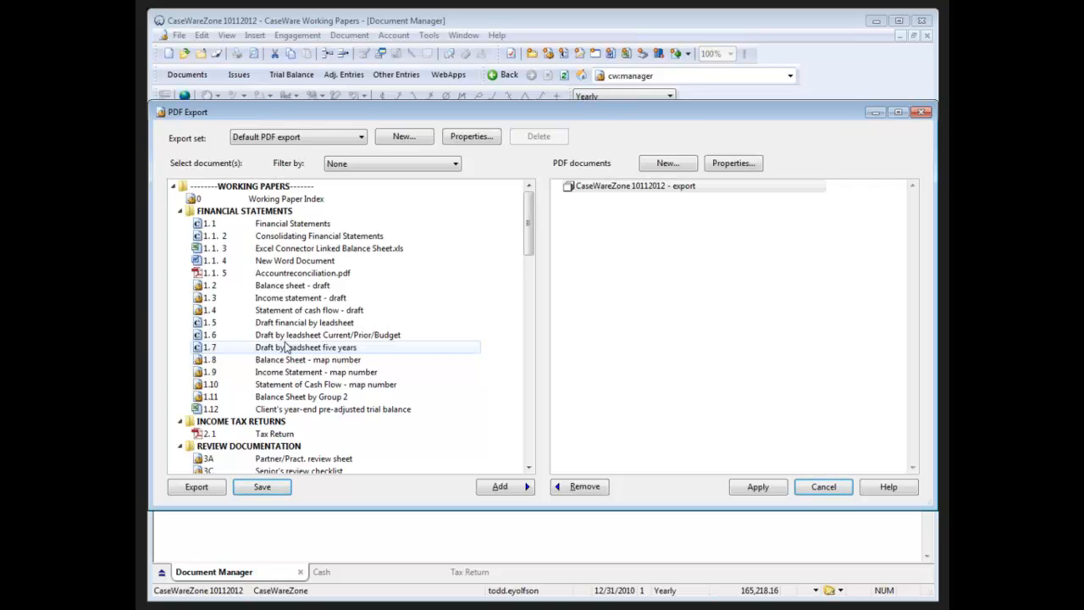
{"action": "left_click", "coordinate": [823, 489]}
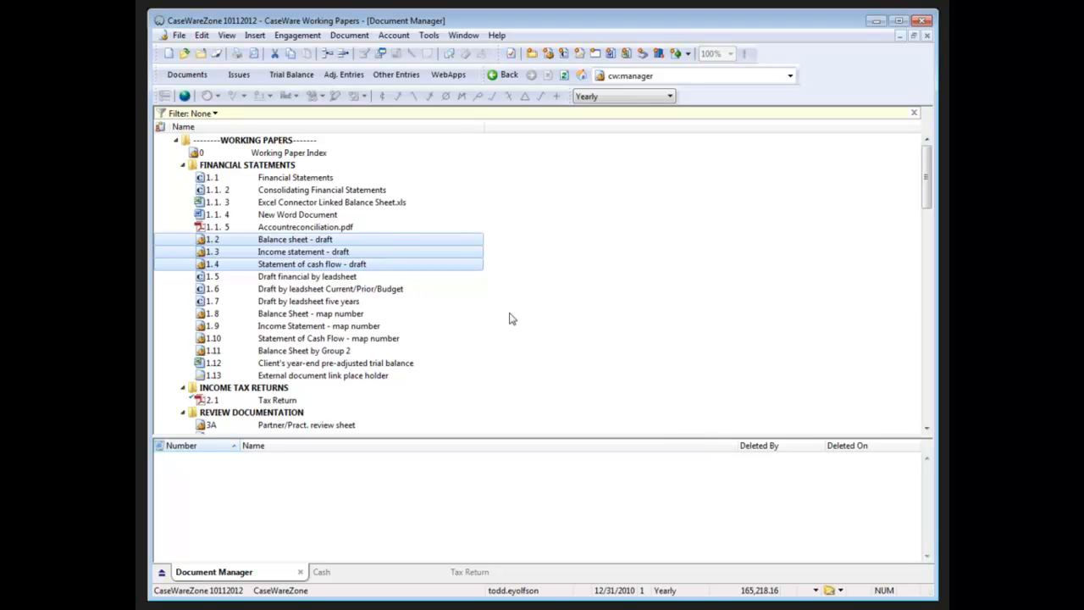